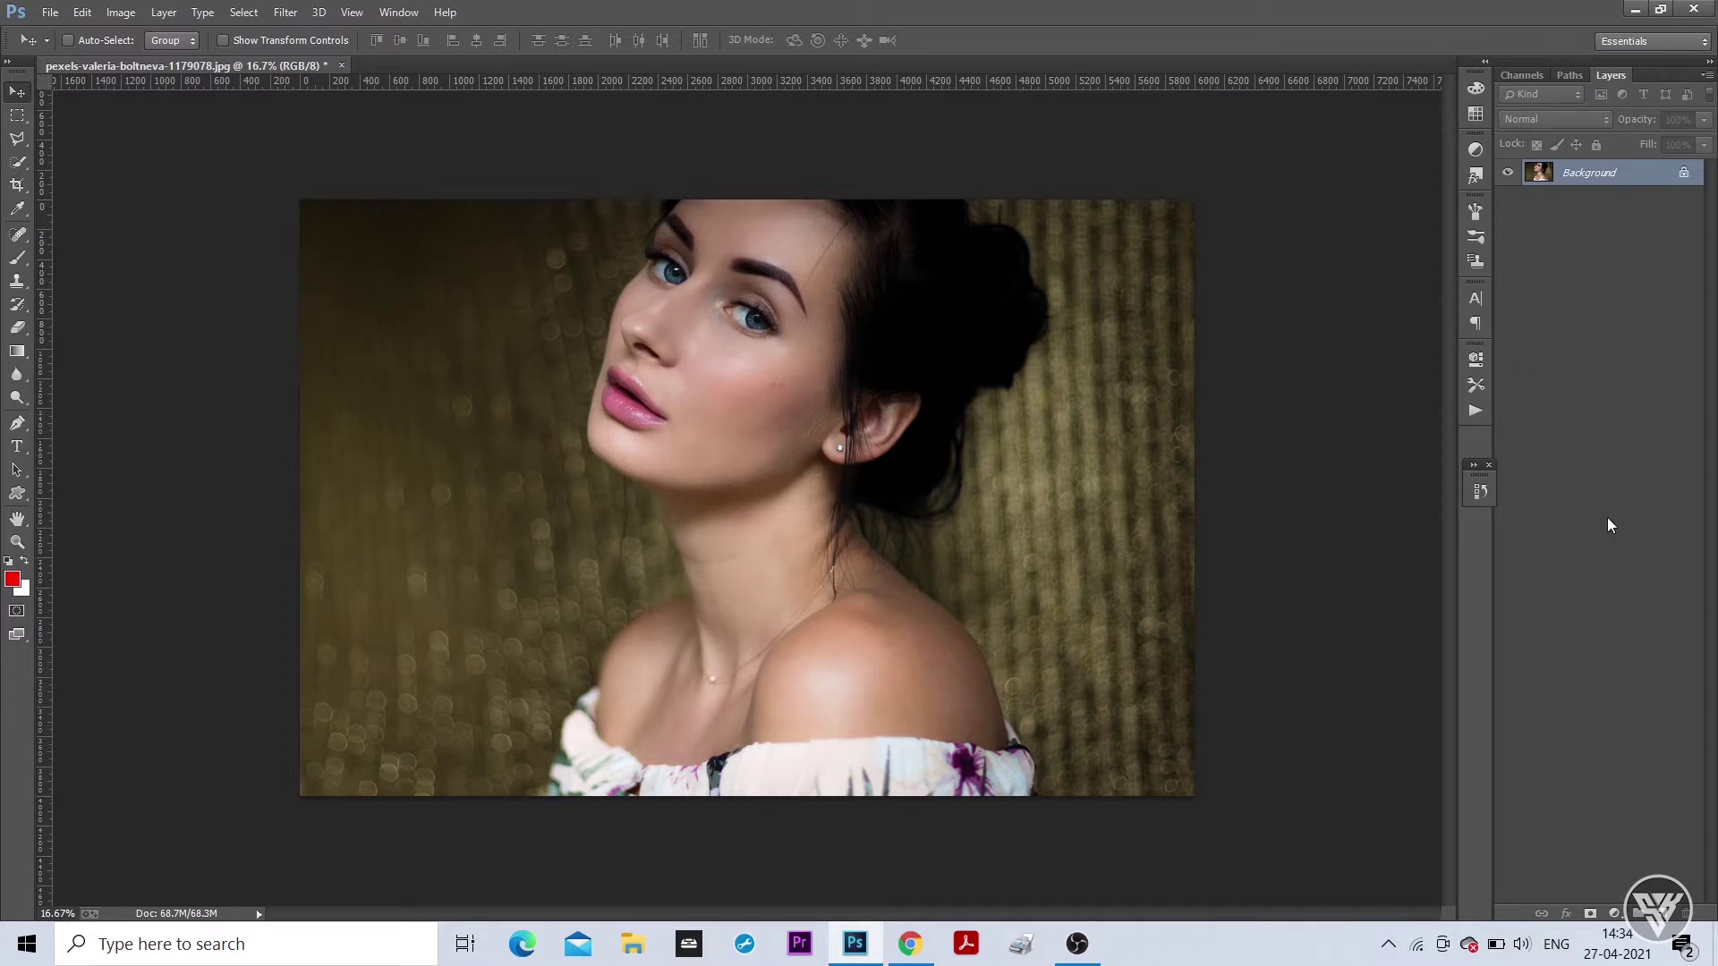
# Add a Curves adjustment layer with its midpoint raised up-left to brighten the portrait, then select Curves 1
pyautogui.click(1615, 914)
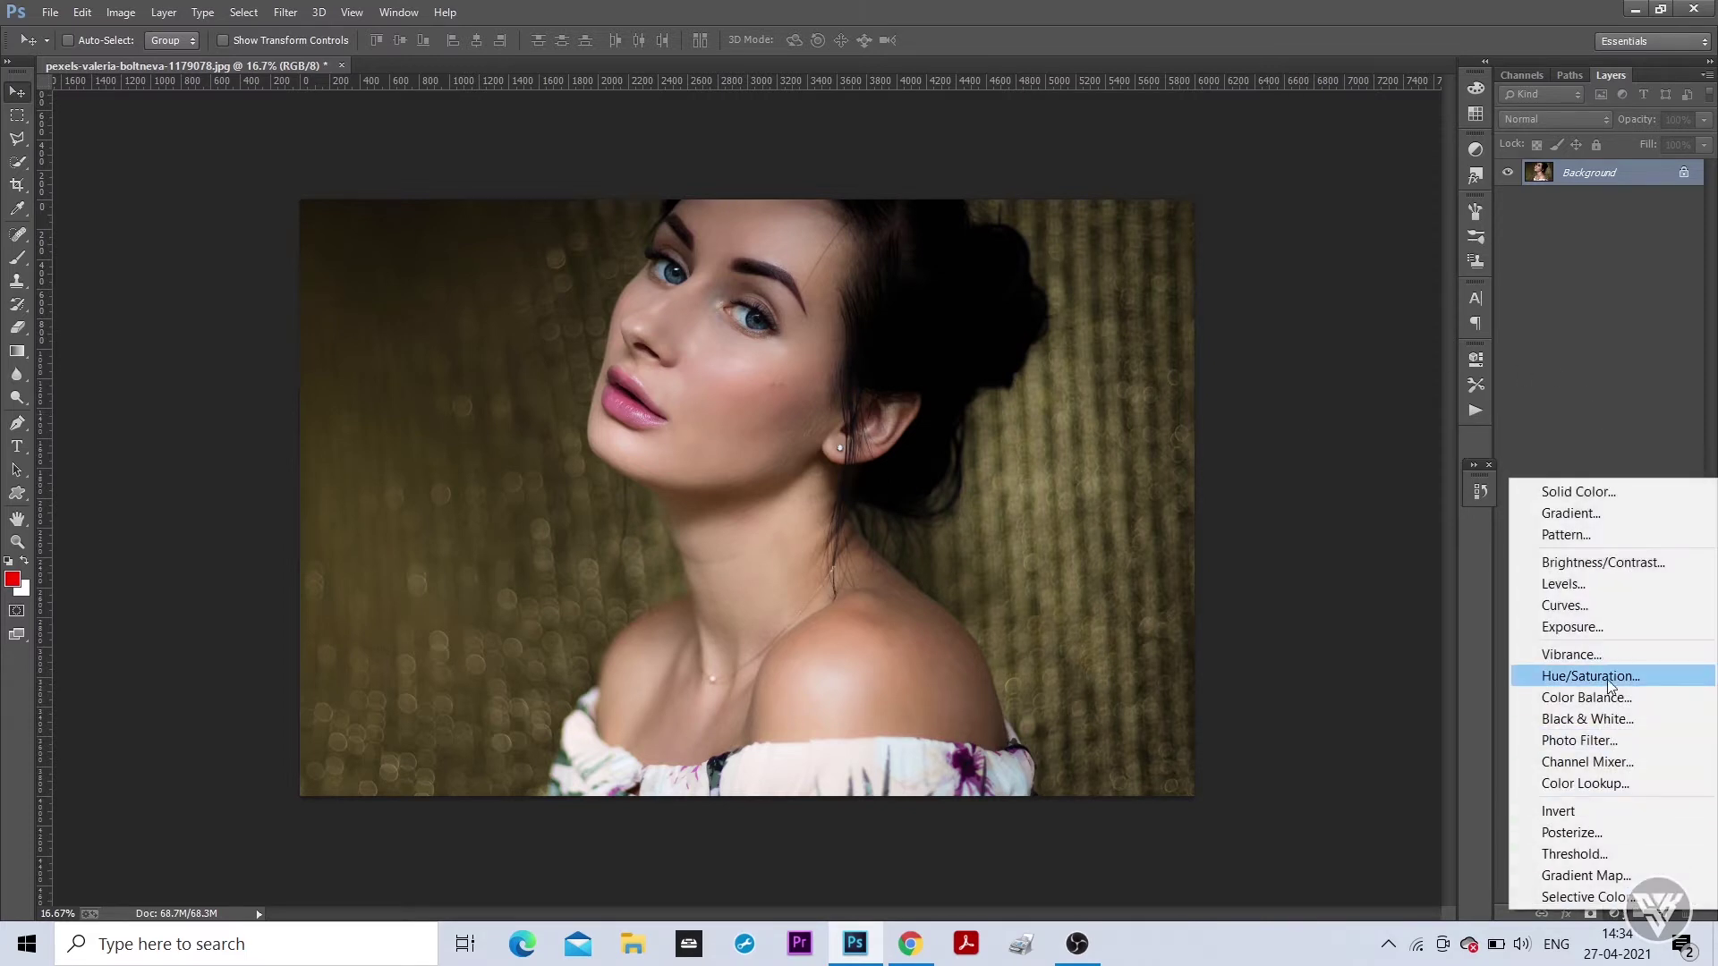
pyautogui.click(1595, 608)
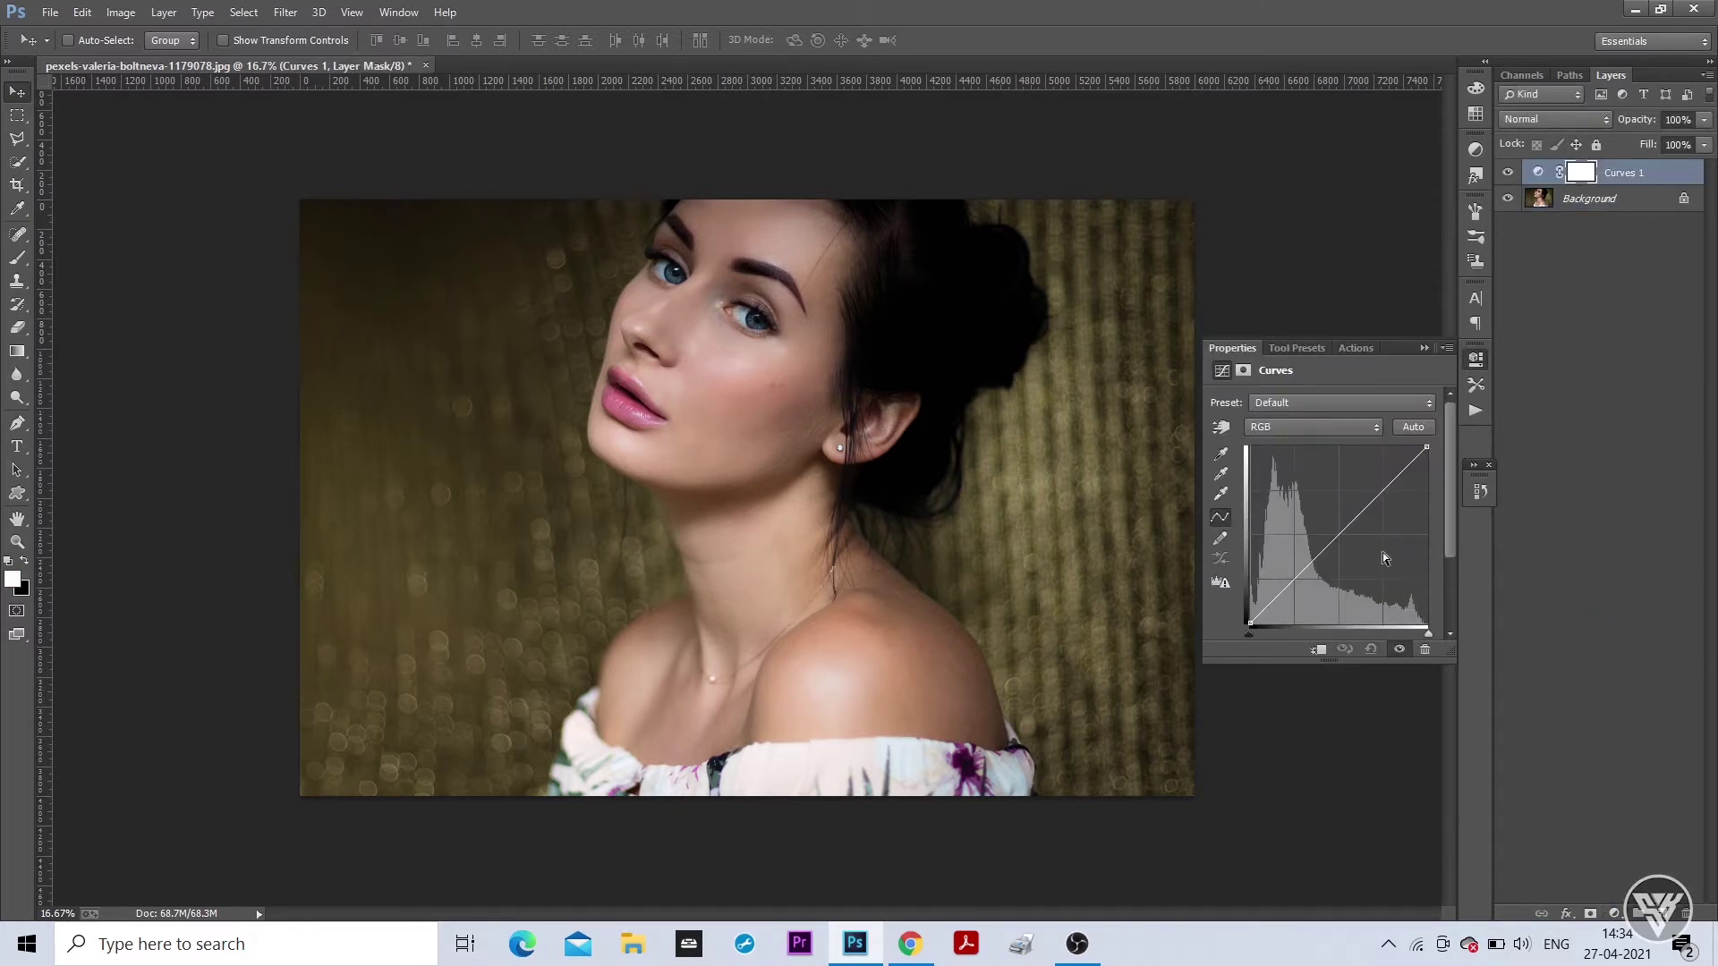
pyautogui.moveTo(1338, 535); pyautogui.dragTo(1317, 499)
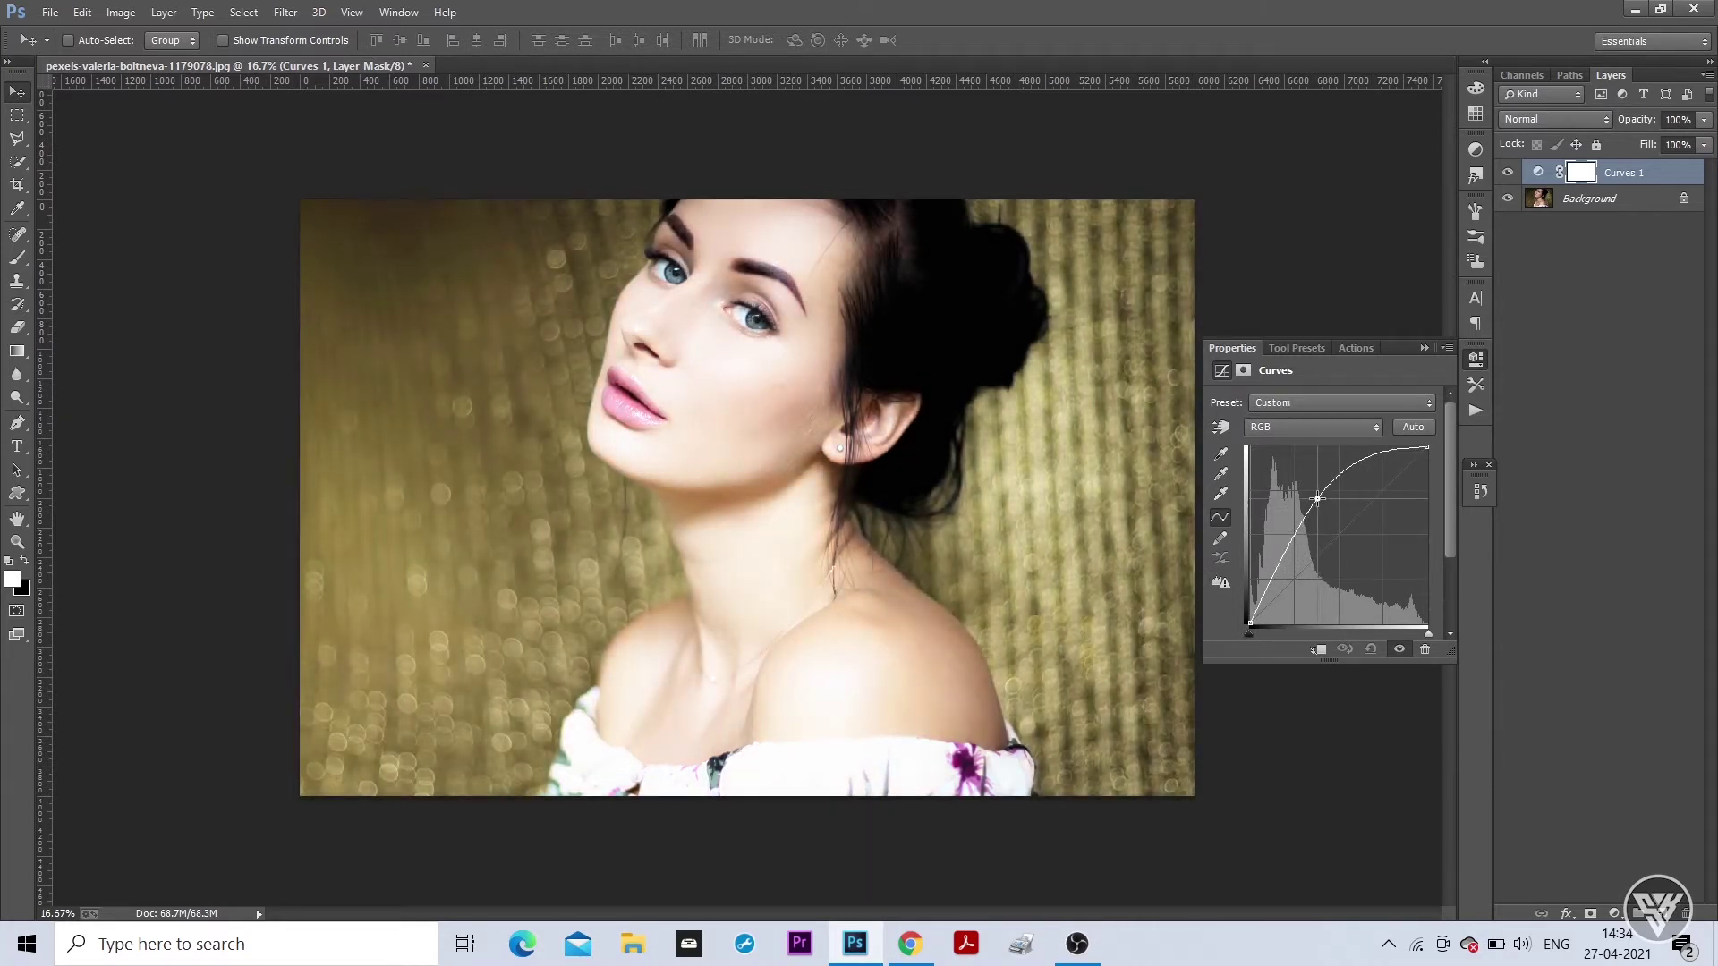
pyautogui.click(1423, 347)
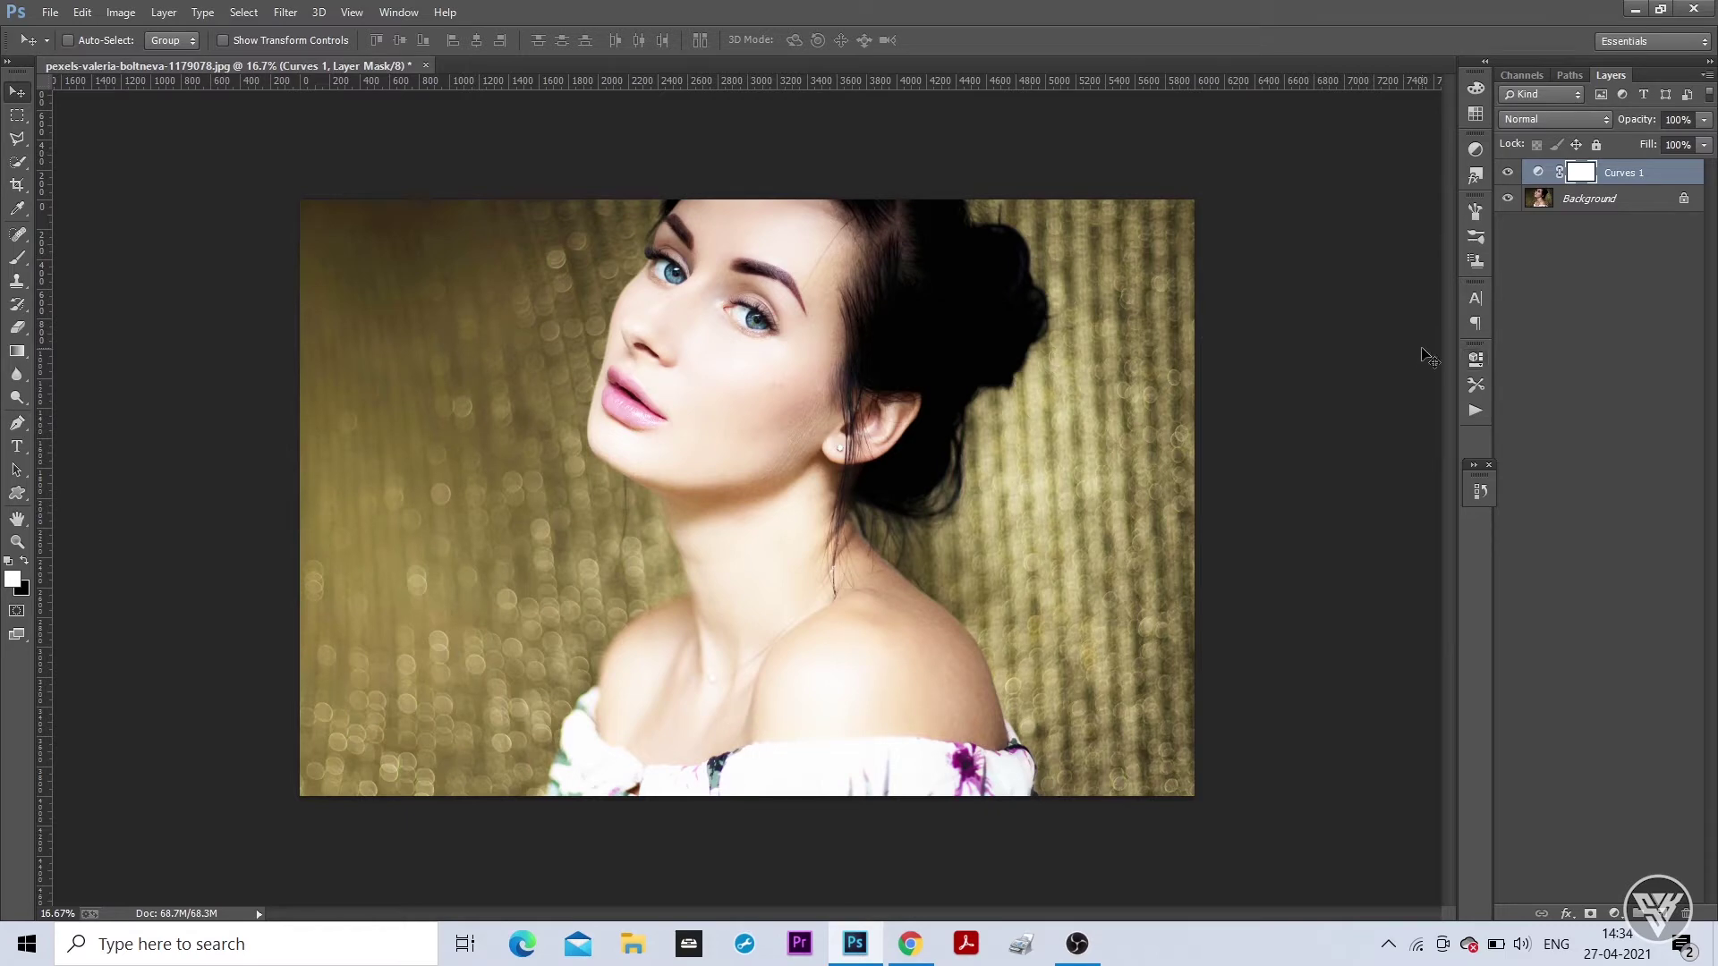
pyautogui.click(1675, 180)
# Split Curves 1's Blend If Underlying Layer black slider to 136/199 so the shadows show through
pyautogui.rightClick(1675, 180)
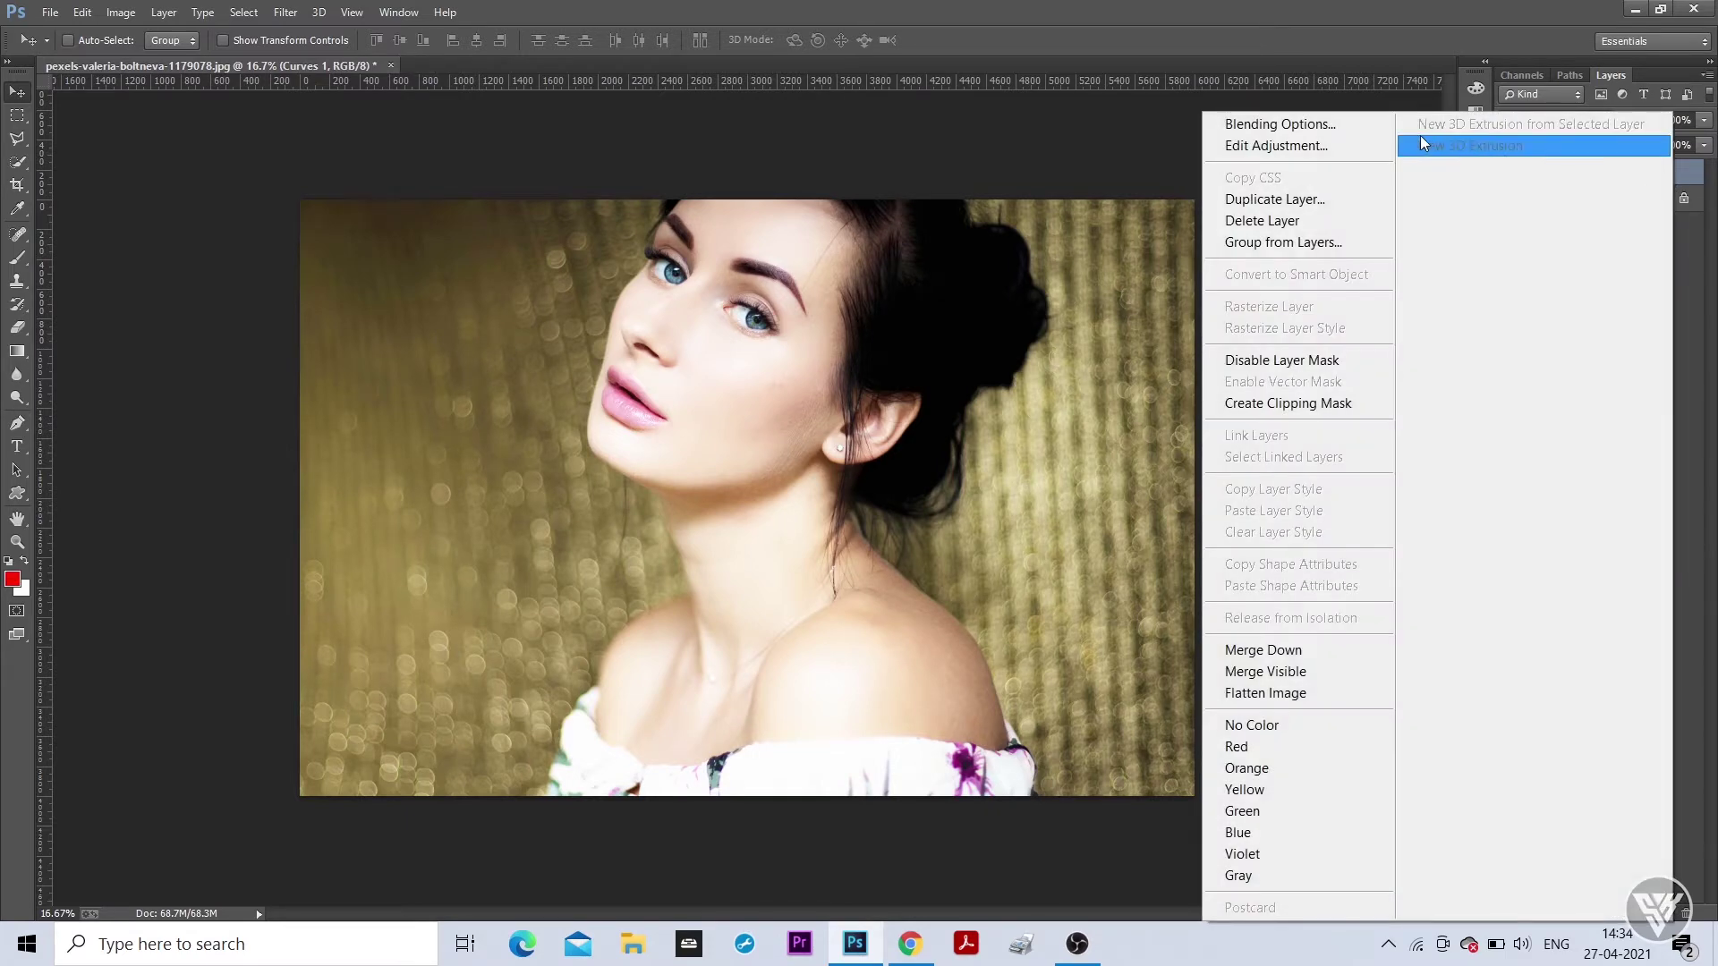
pyautogui.click(1356, 127)
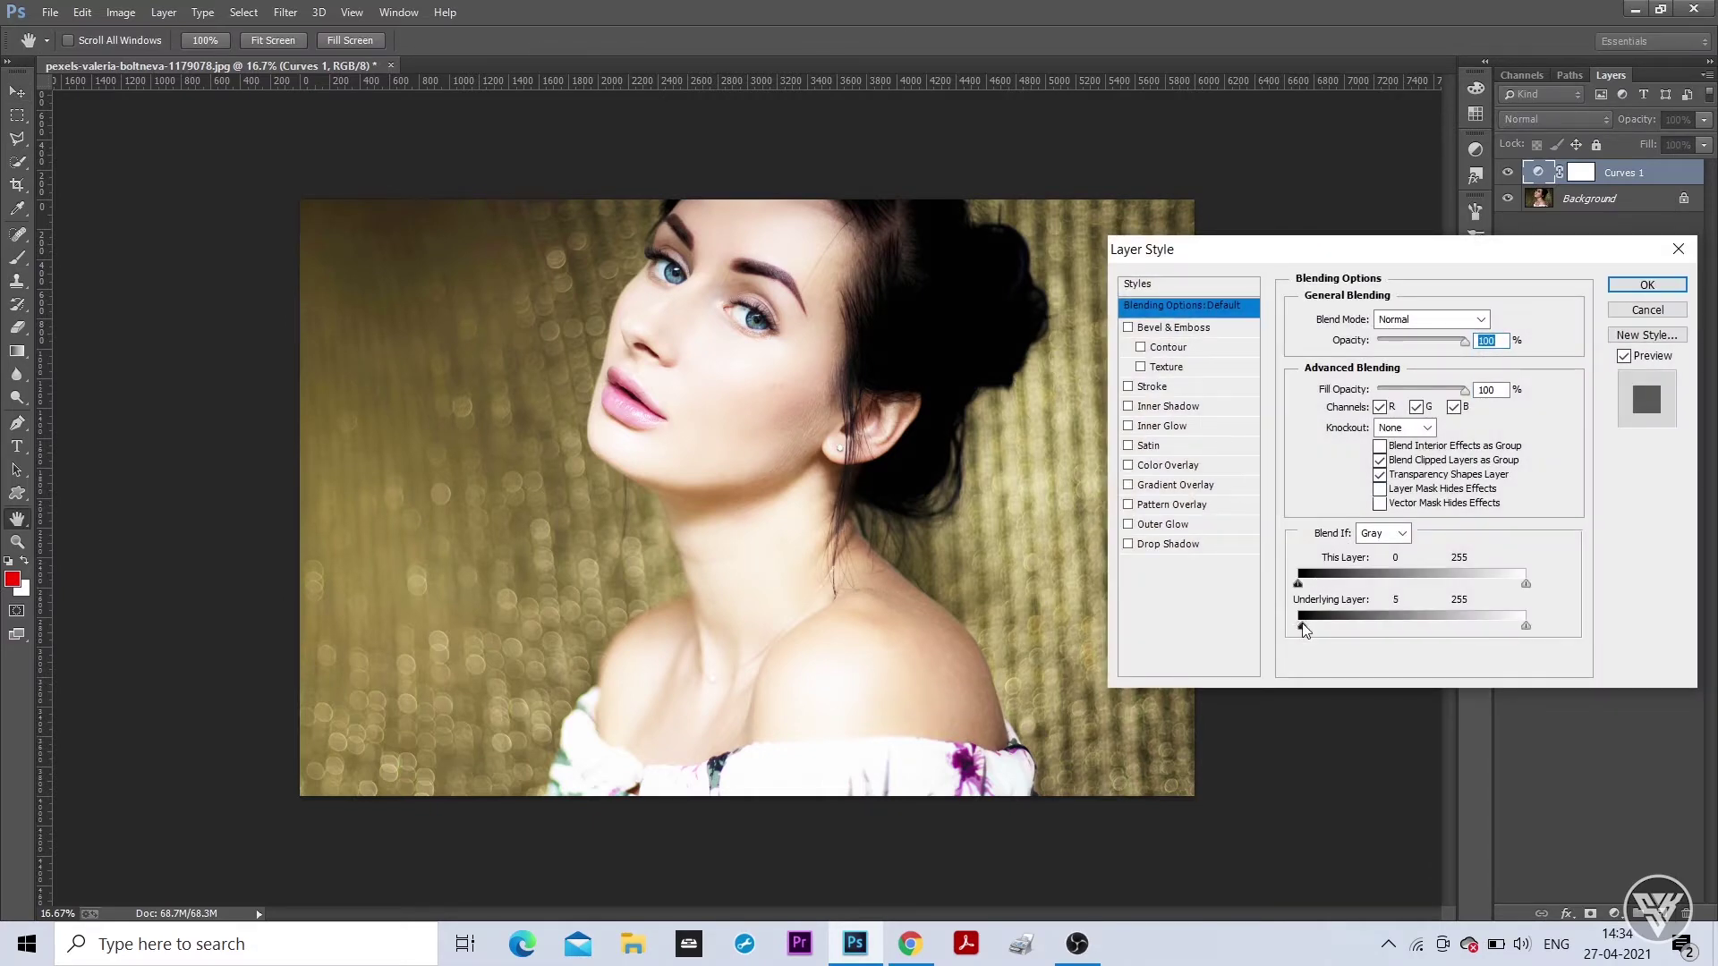
pyautogui.moveTo(1303, 629)
pyautogui.mouseDown()
pyautogui.moveTo(1447, 616)
pyautogui.moveTo(1394, 627)
pyautogui.mouseUp()
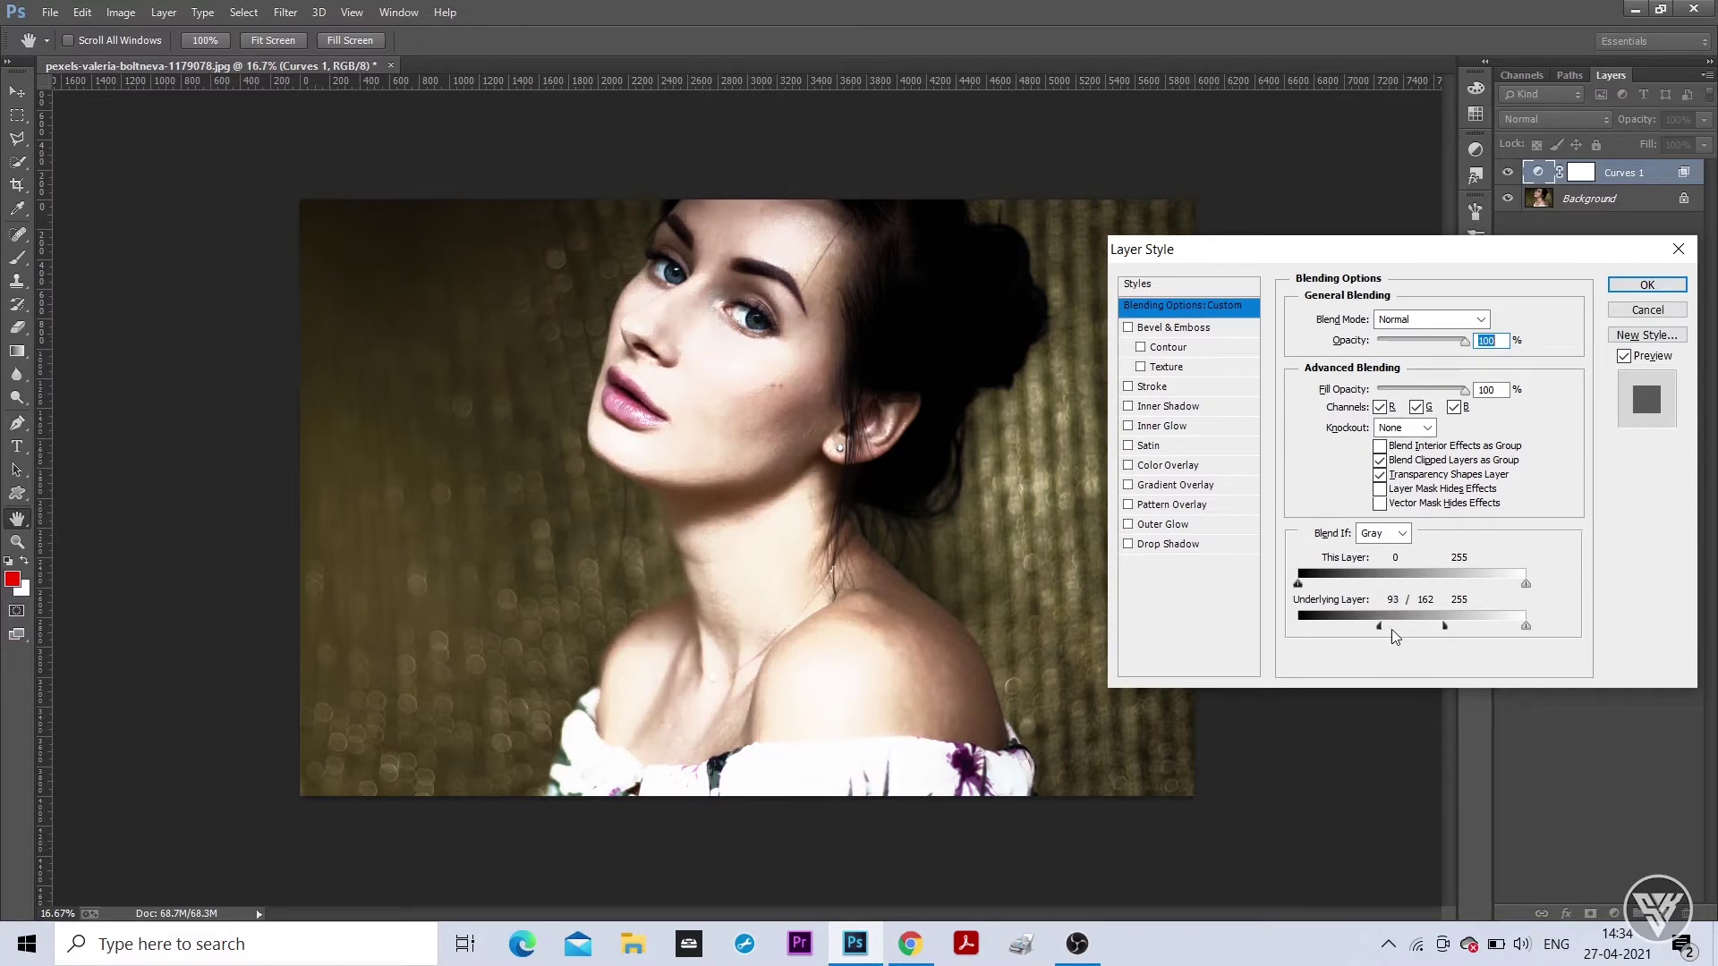
pyautogui.moveTo(1452, 632)
pyautogui.mouseDown()
pyautogui.moveTo(1475, 626)
pyautogui.moveTo(1404, 629)
pyautogui.moveTo(1432, 623)
pyautogui.mouseUp()
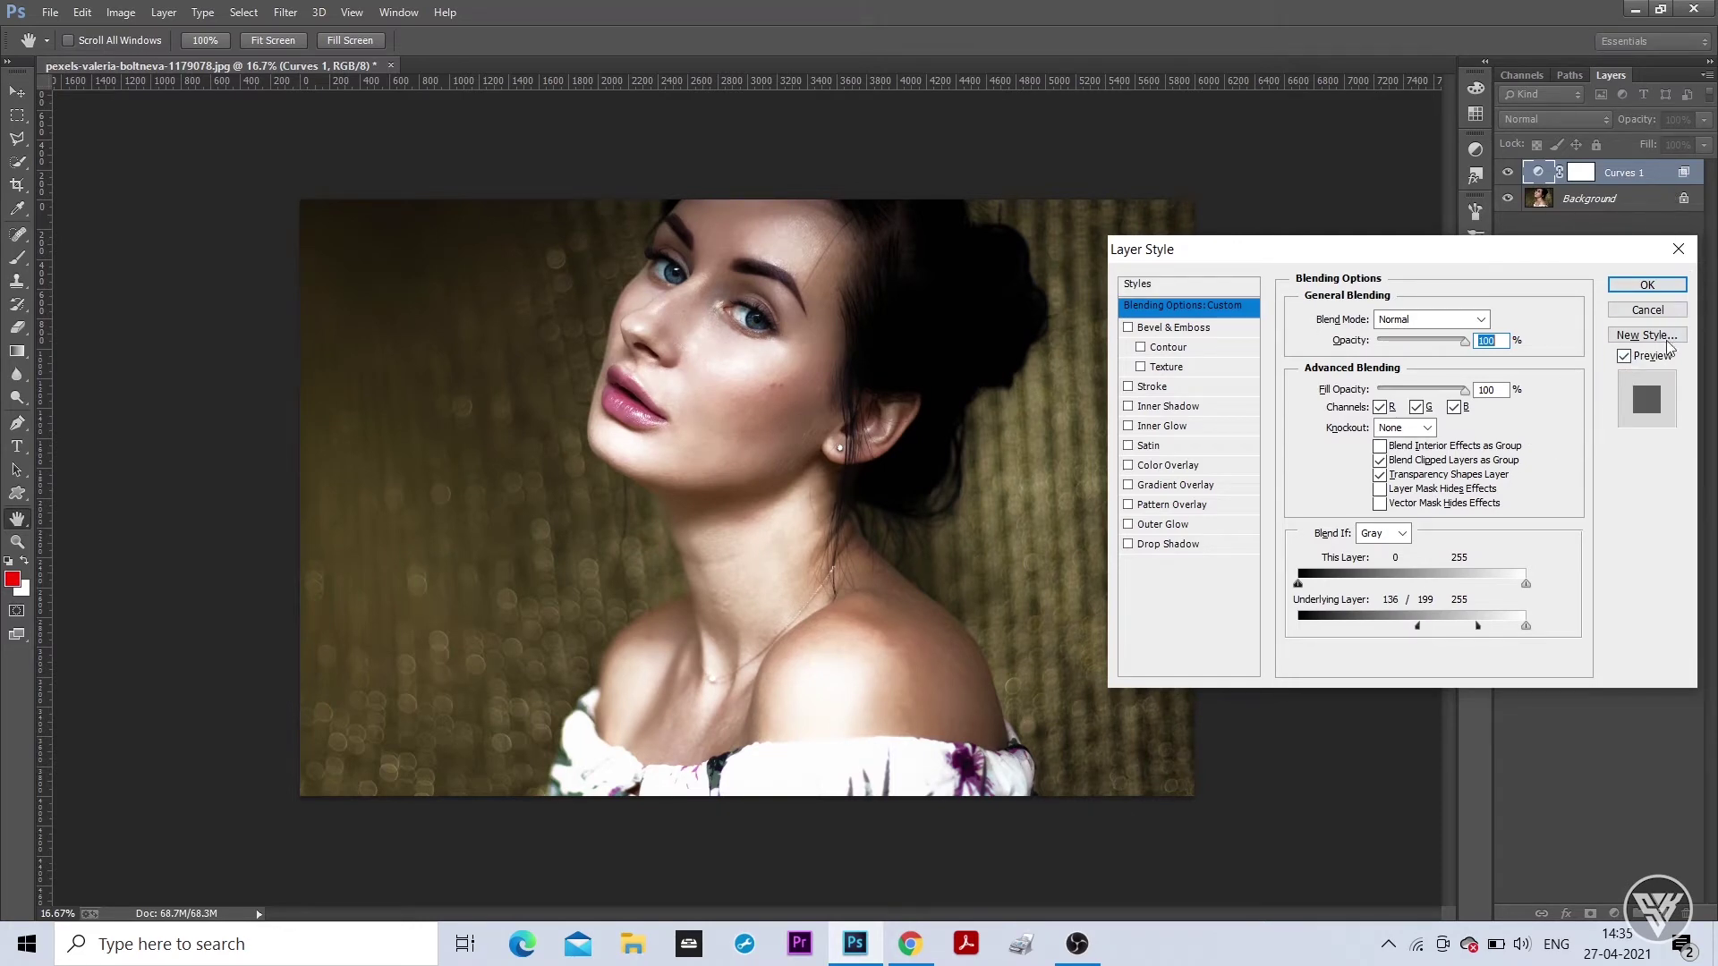
pyautogui.click(1657, 286)
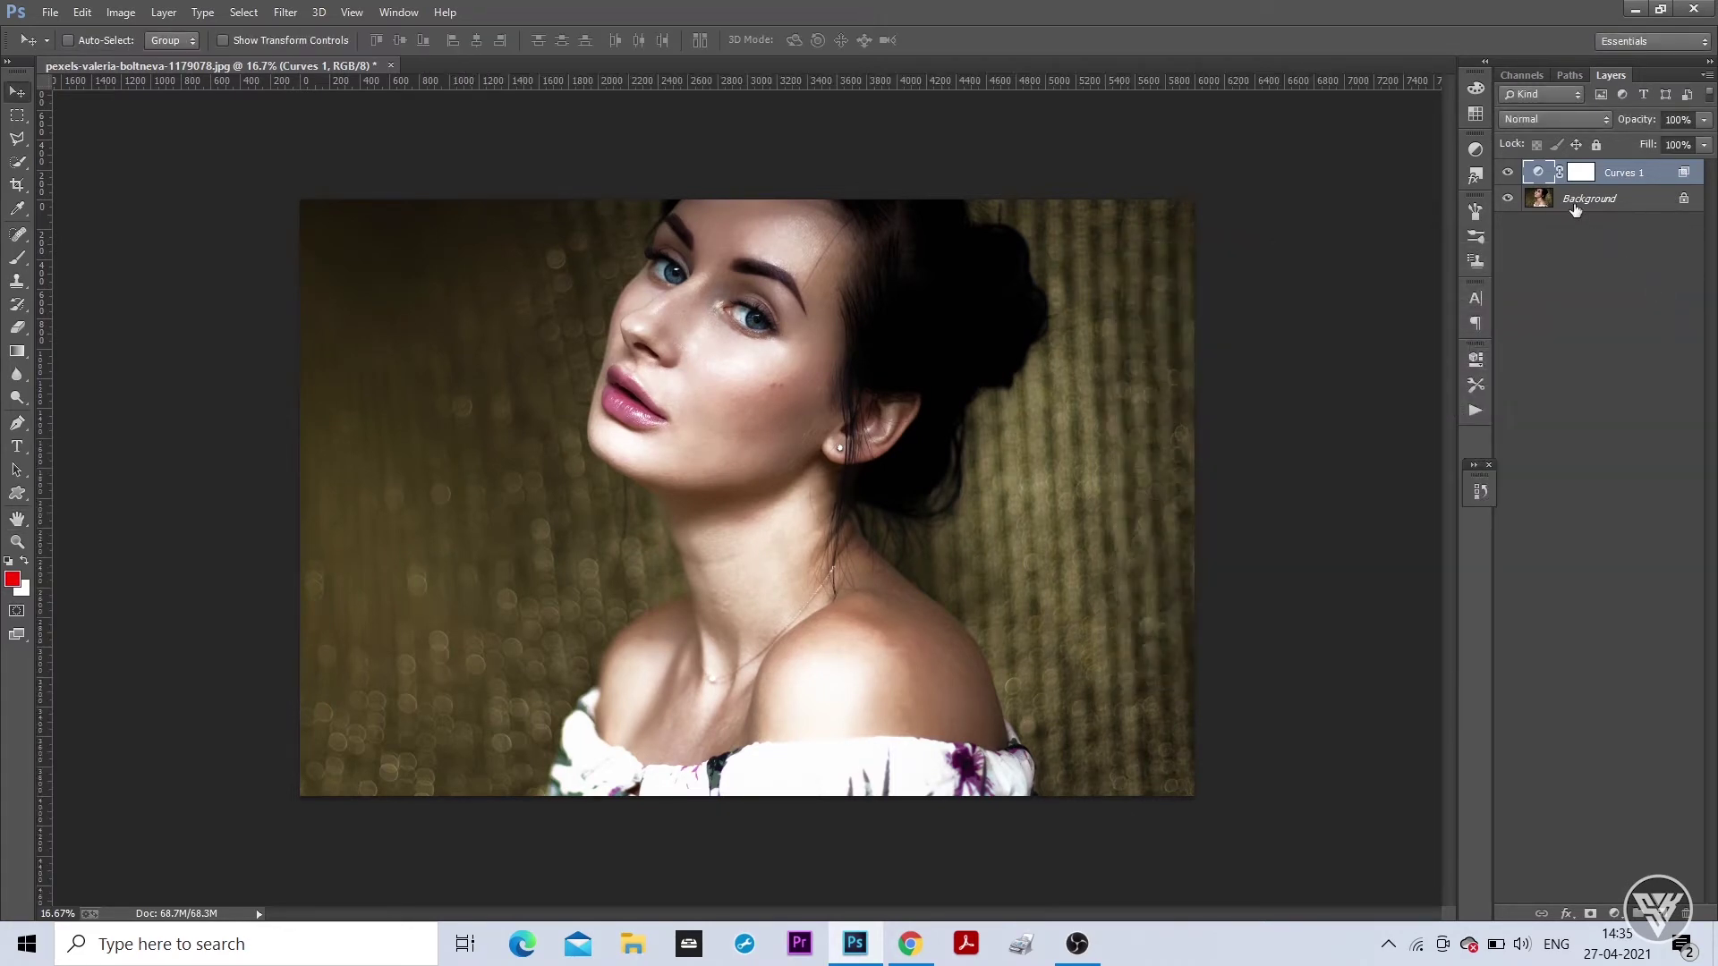
# Invert the Curves 1 mask to black to hide the brightening, and zoom in on the face
pyautogui.click(1507, 173)
pyautogui.click(1580, 173)
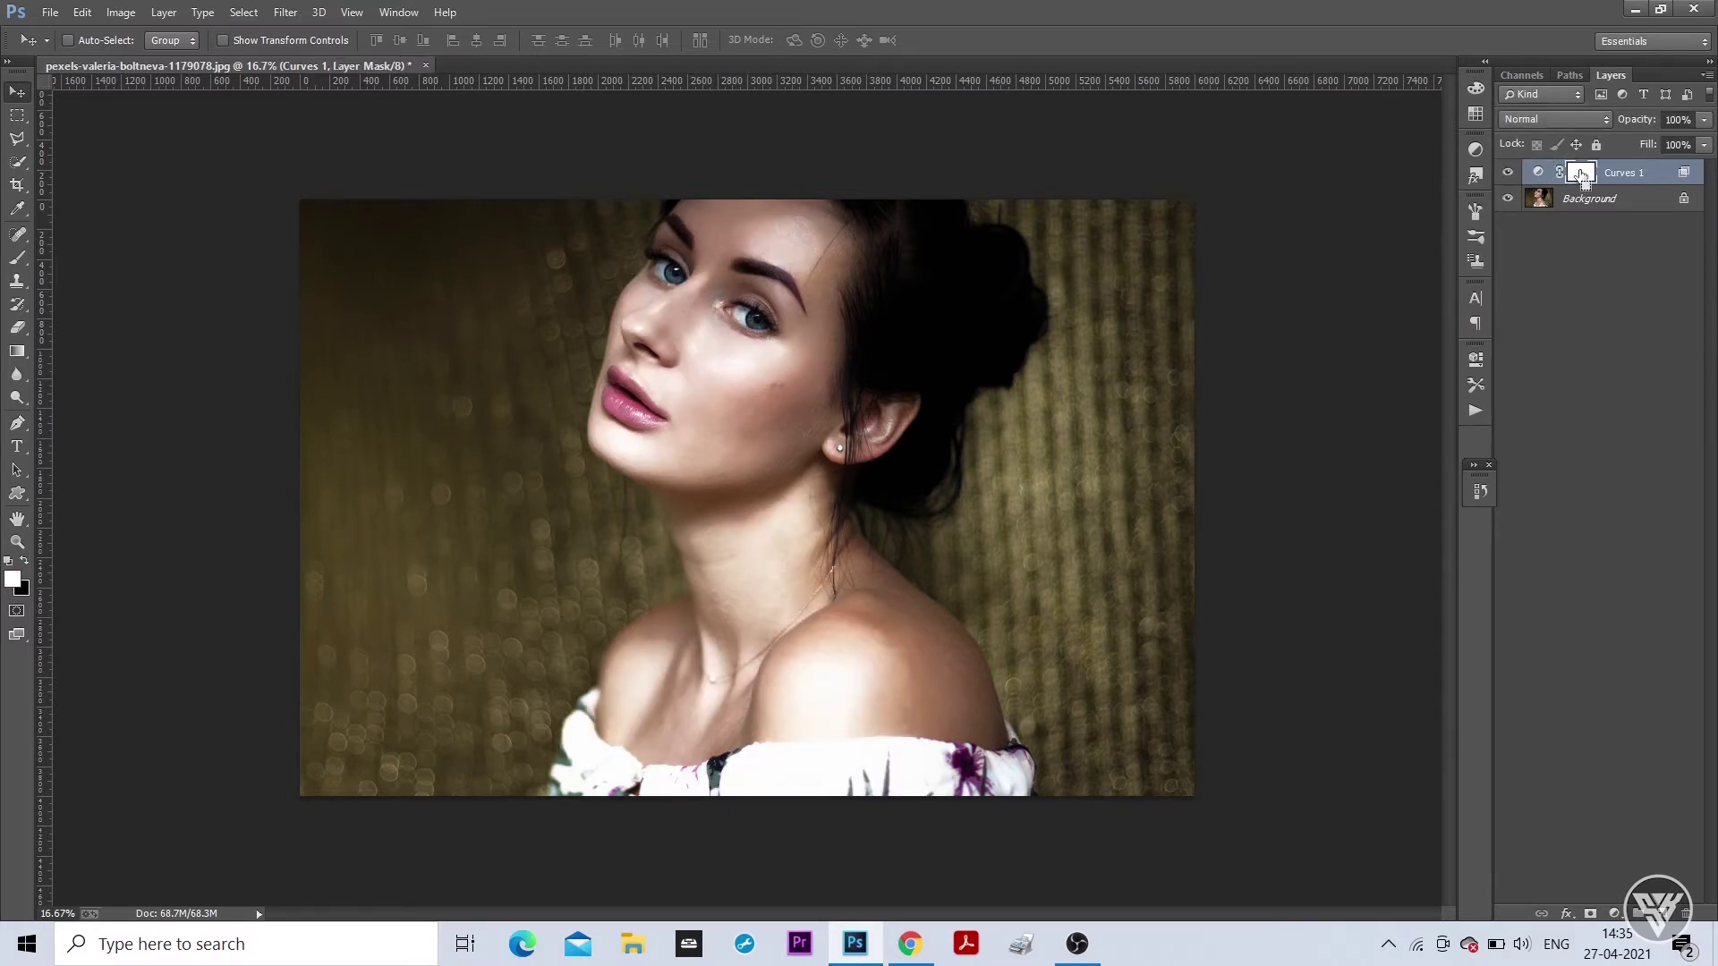
pyautogui.hotkey('ctrl', 'i')
pyautogui.moveTo(1580, 175); pyautogui.dragTo(1582, 178)
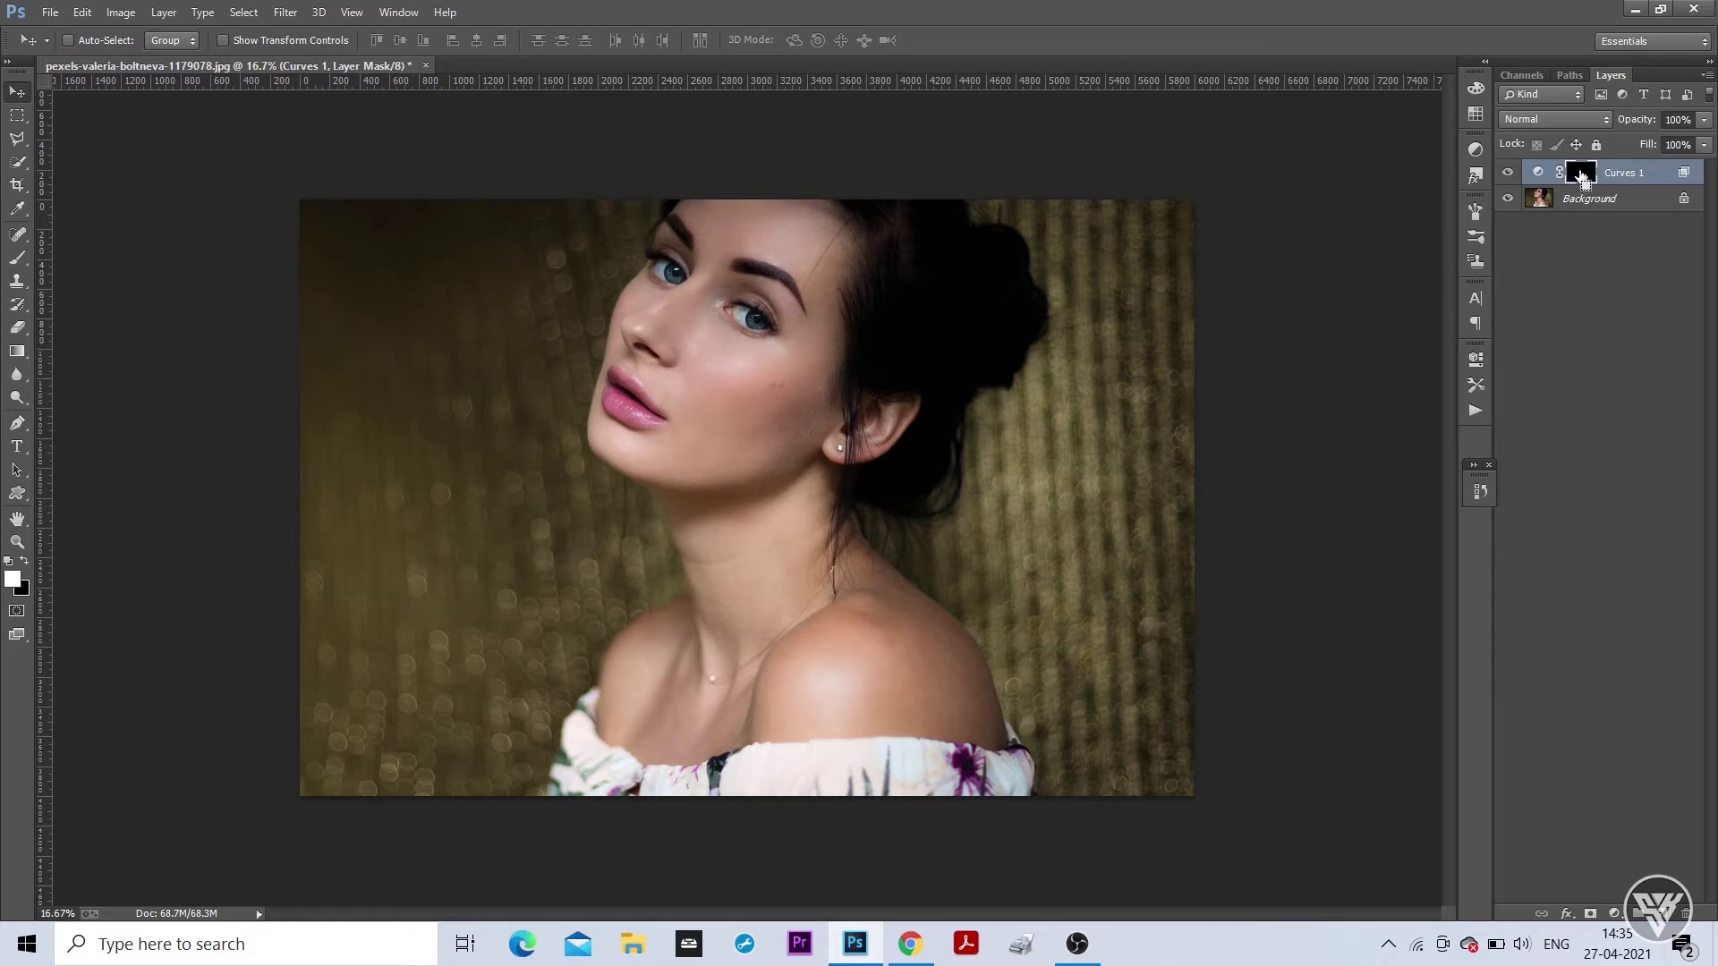
pyautogui.hotkey('ctrl', '+')
pyautogui.hotkey('ctrl', '+')
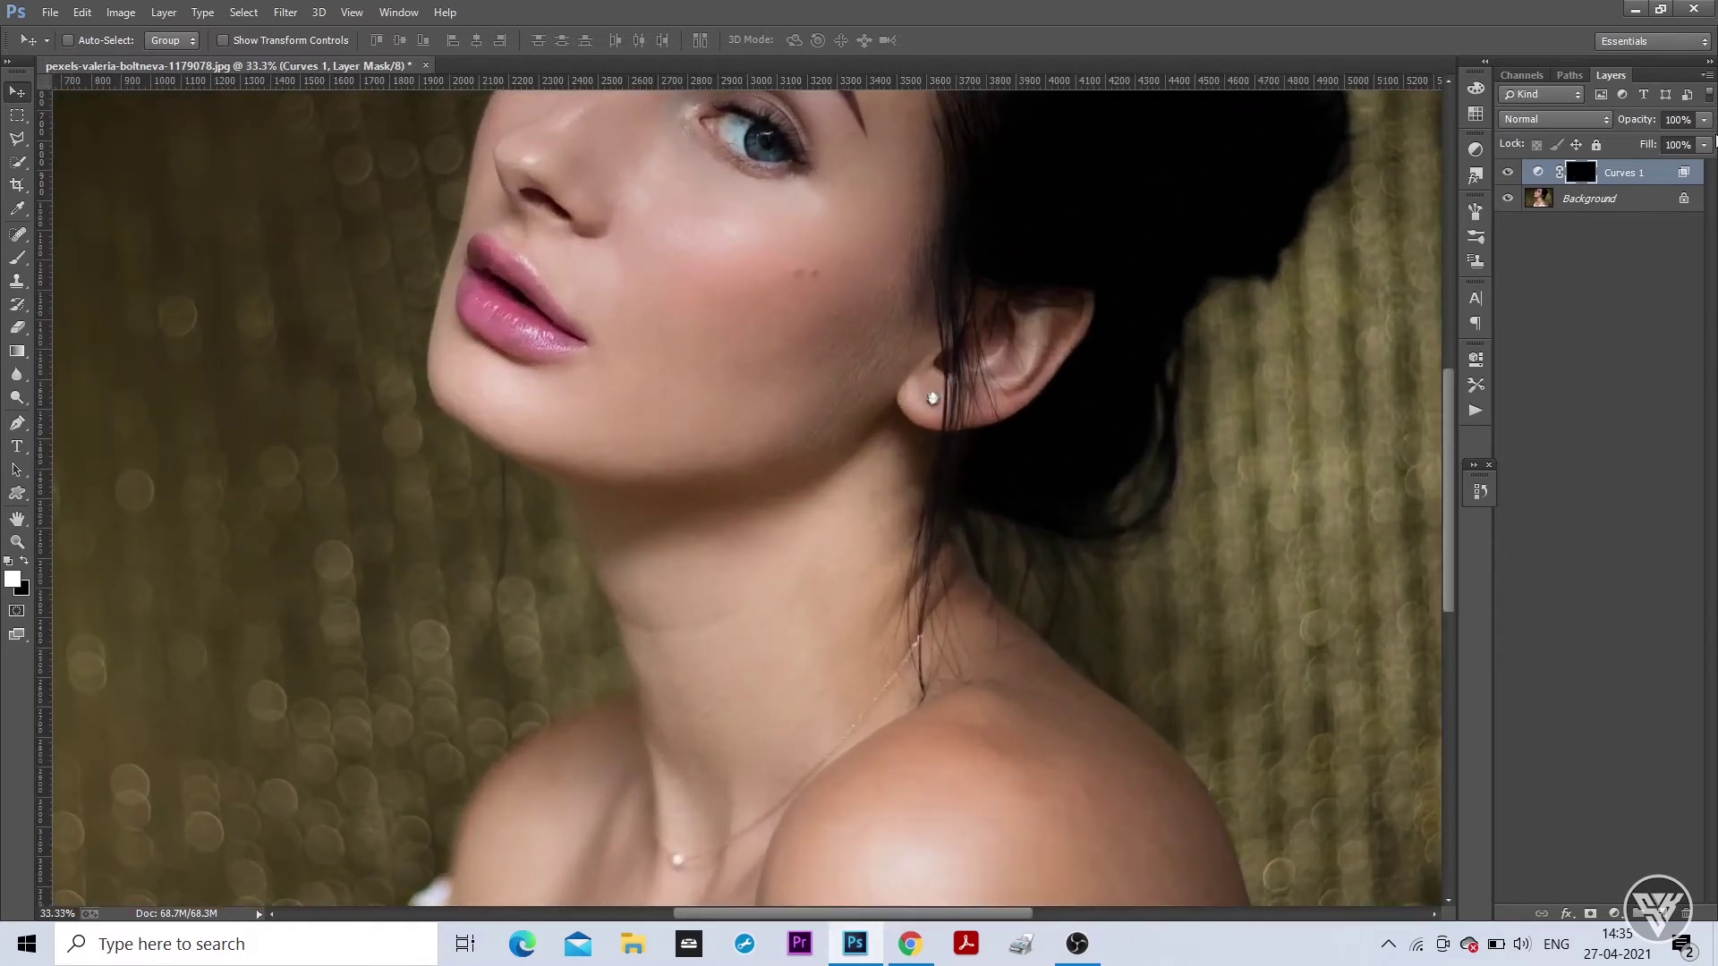
pyautogui.moveTo(1450, 400); pyautogui.dragTo(1446, 324)
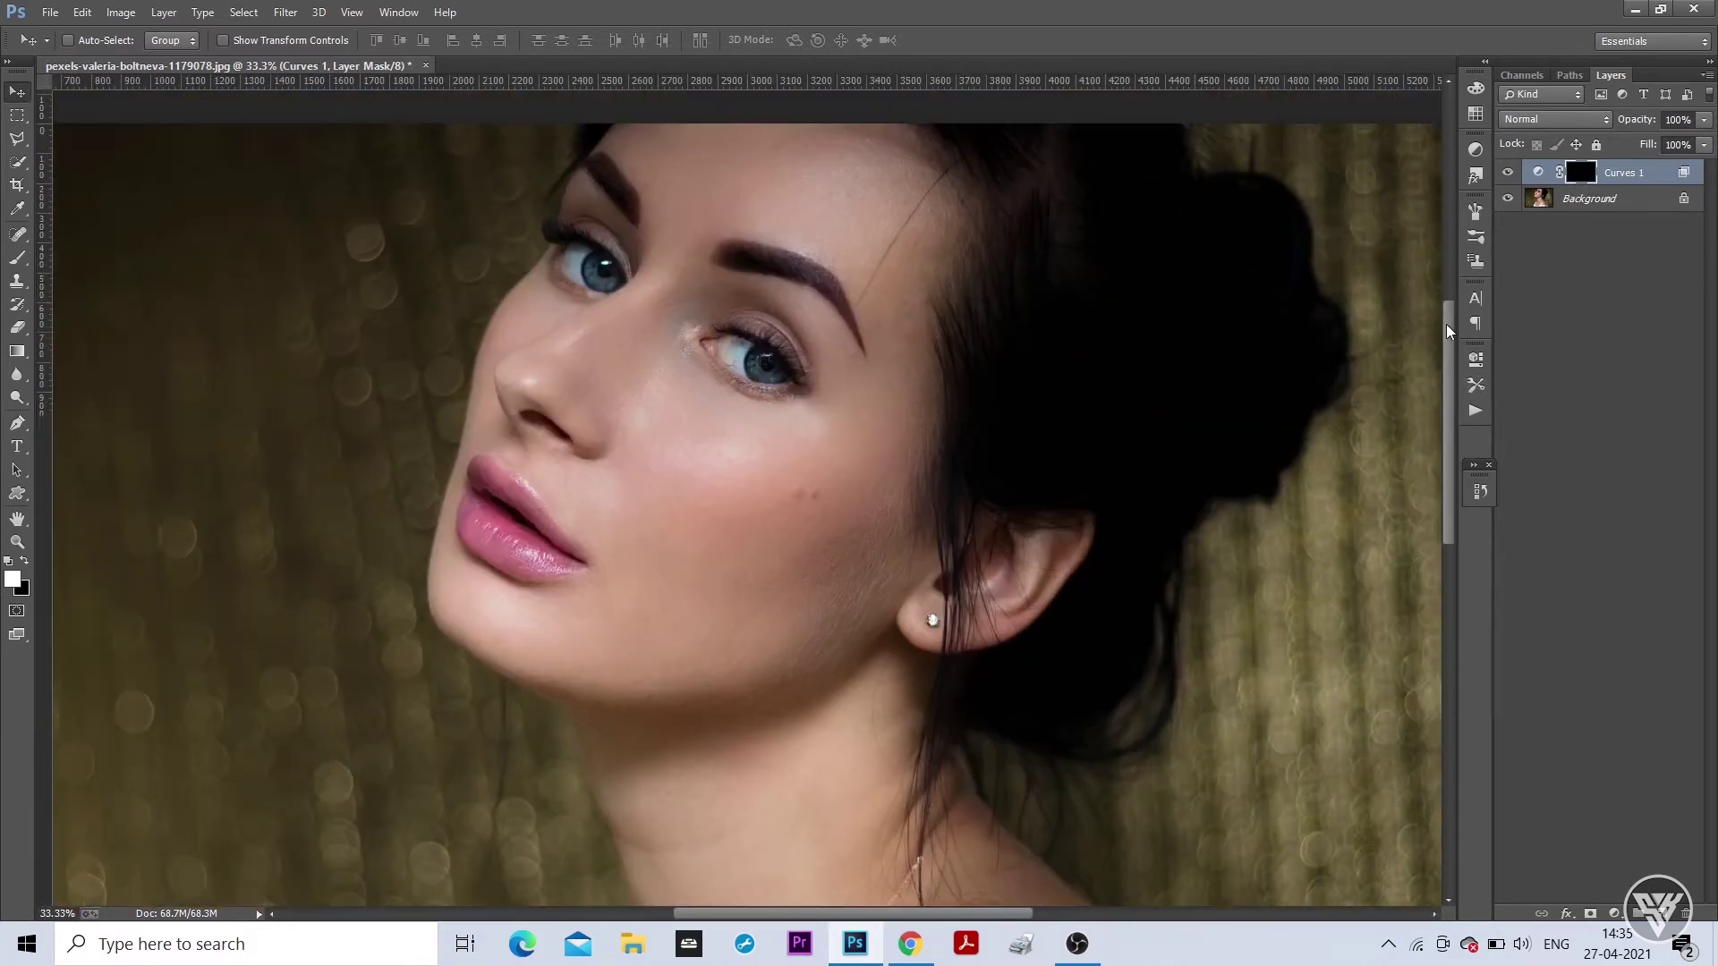
# Paint white on the mask at 70% brush opacity over the cheek and forehead, brush size 600
pyautogui.click(17, 258)
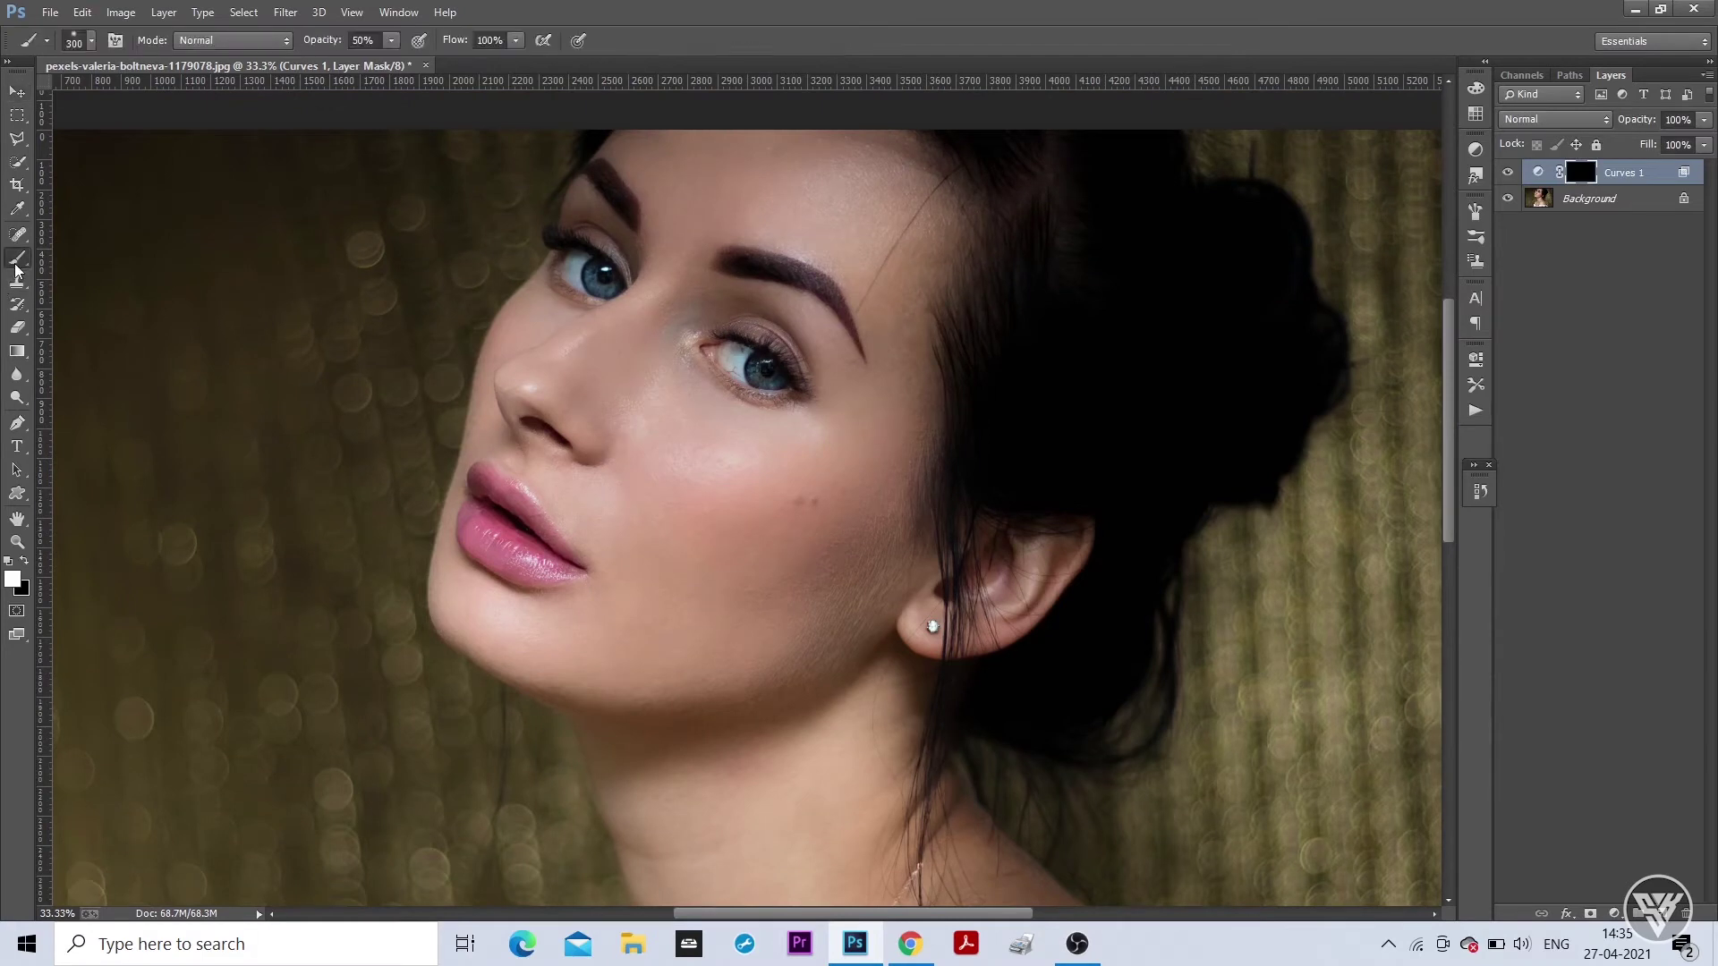
pyautogui.moveTo(322, 40); pyautogui.dragTo(343, 40)
pyautogui.write('0')
pyautogui.press('Return')
pyautogui.moveTo(706, 451)
pyautogui.mouseDown()
pyautogui.moveTo(815, 429)
pyautogui.moveTo(644, 475)
pyautogui.moveTo(668, 433)
pyautogui.moveTo(813, 422)
pyautogui.moveTo(824, 403)
pyautogui.moveTo(575, 384)
pyautogui.moveTo(617, 407)
pyautogui.mouseUp()
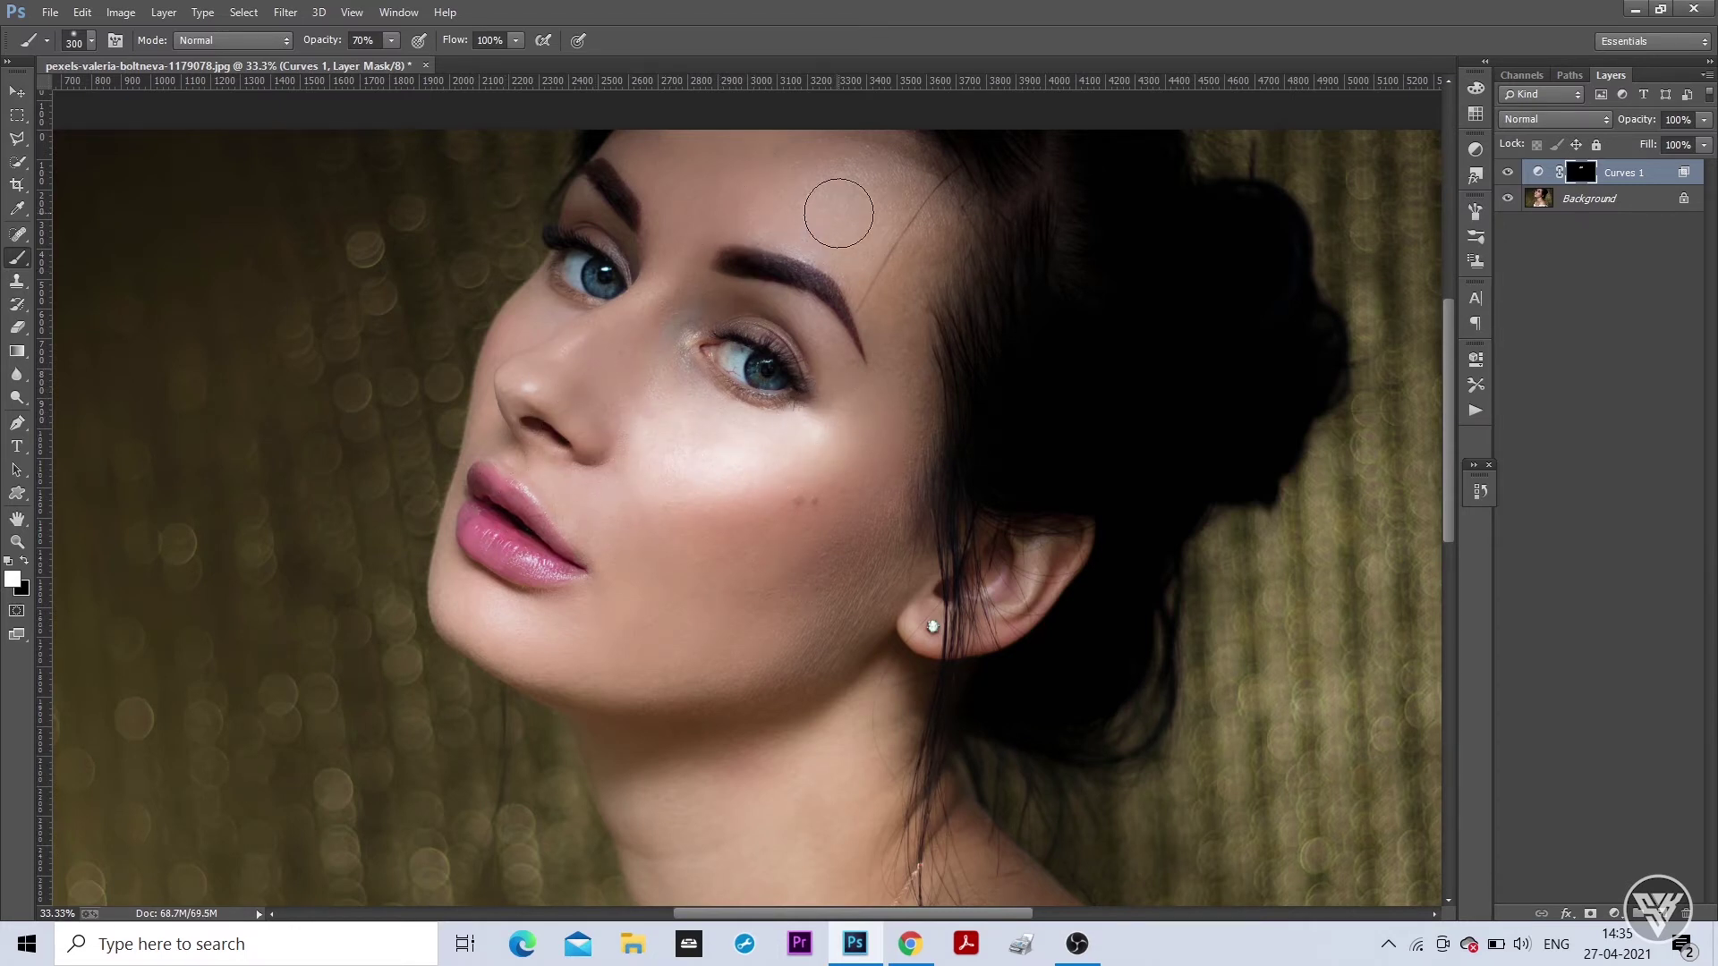
pyautogui.press(']')
pyautogui.press(']')
pyautogui.press(']')
pyautogui.moveTo(833, 216); pyautogui.dragTo(861, 195)
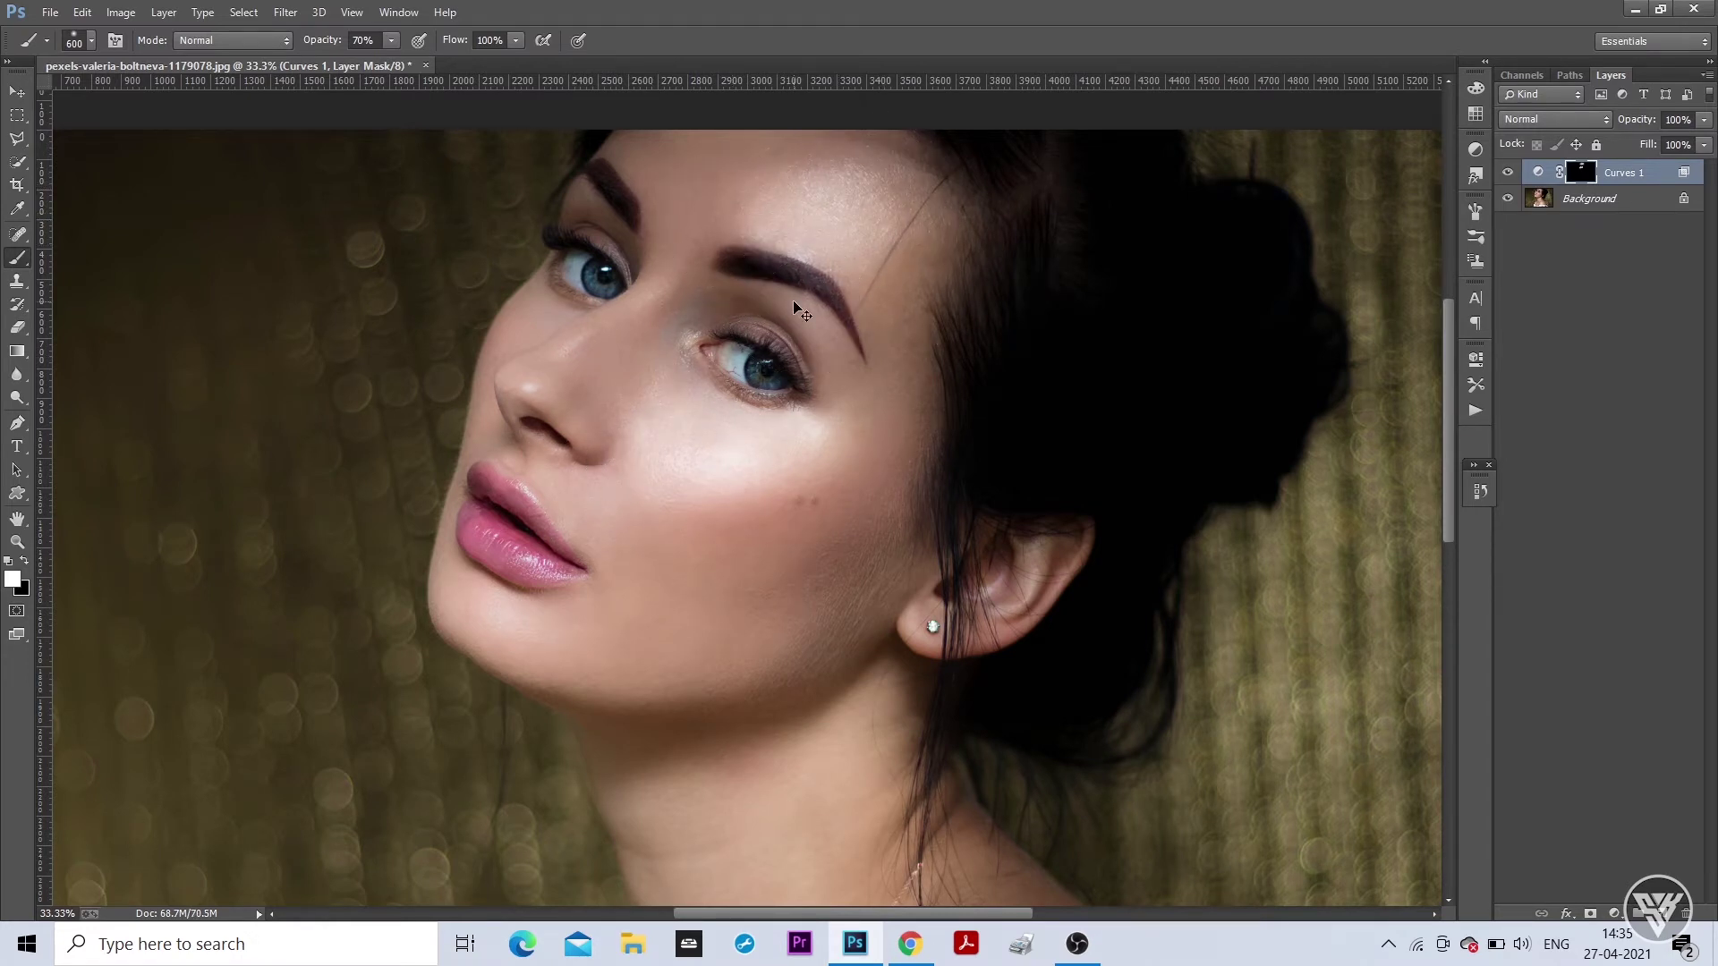
# Zoom in and brighten the skin between and below the eyes with an 80 brush at 50–65% opacity
pyautogui.hotkey('ctrl', '+')
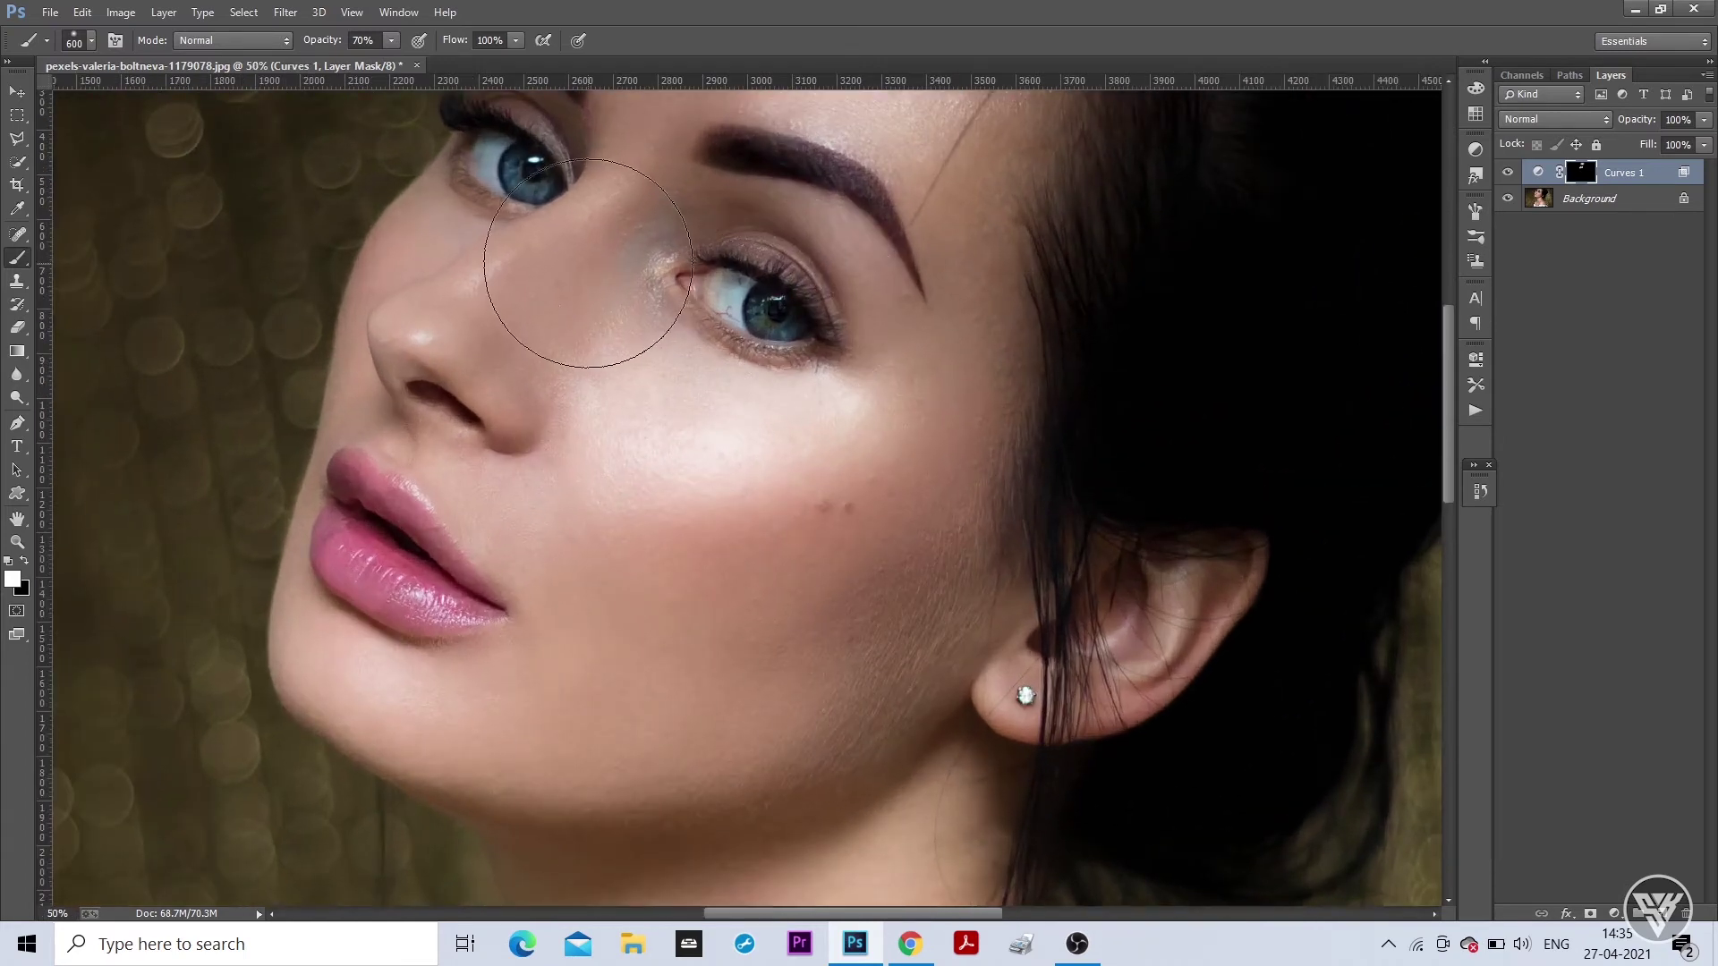
pyautogui.press('[')
pyautogui.press('[')
pyautogui.press('[')
pyautogui.press('[')
pyautogui.press('[')
pyautogui.moveTo(614, 173)
pyautogui.mouseDown()
pyautogui.moveTo(544, 238)
pyautogui.moveTo(619, 190)
pyautogui.mouseUp()
pyautogui.click(376, 41)
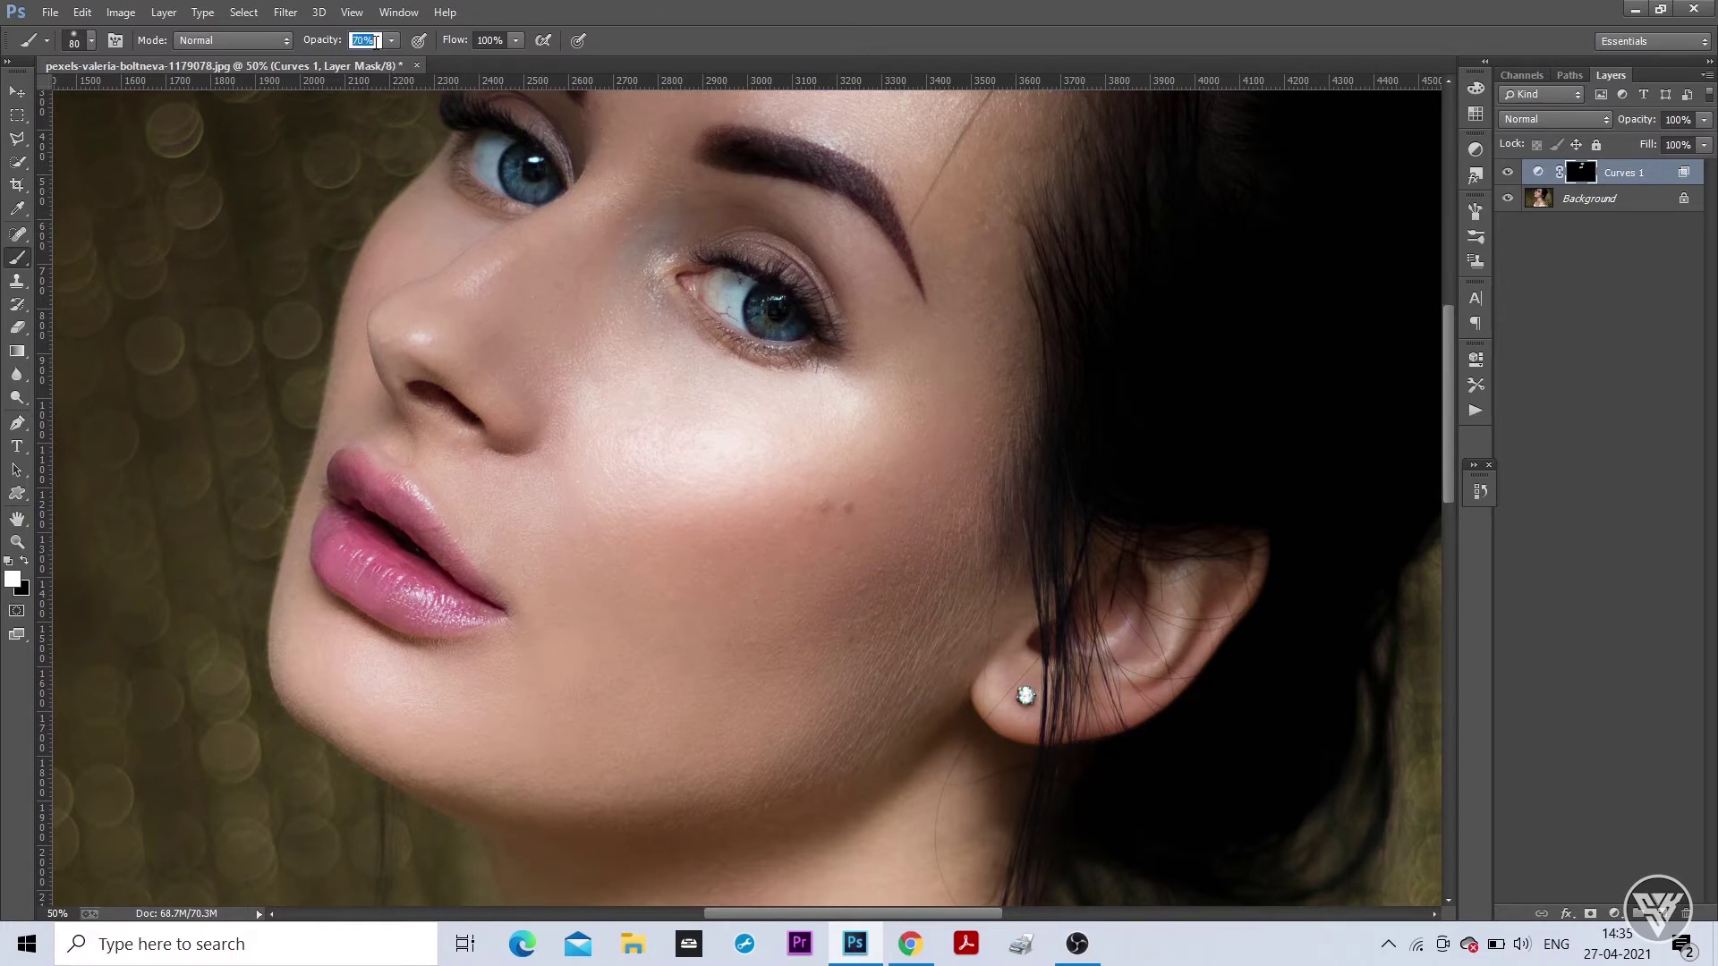
pyautogui.write('50')
pyautogui.press('Return')
pyautogui.moveTo(578, 208); pyautogui.dragTo(618, 189)
pyautogui.click(376, 40)
pyautogui.write('5')
pyautogui.press('Return')
pyautogui.moveTo(622, 192); pyautogui.dragTo(583, 214)
# Brighten the nose bridge, then paint the nose tip at 46% opacity with a 125 brush
pyautogui.moveTo(508, 265); pyautogui.dragTo(422, 343)
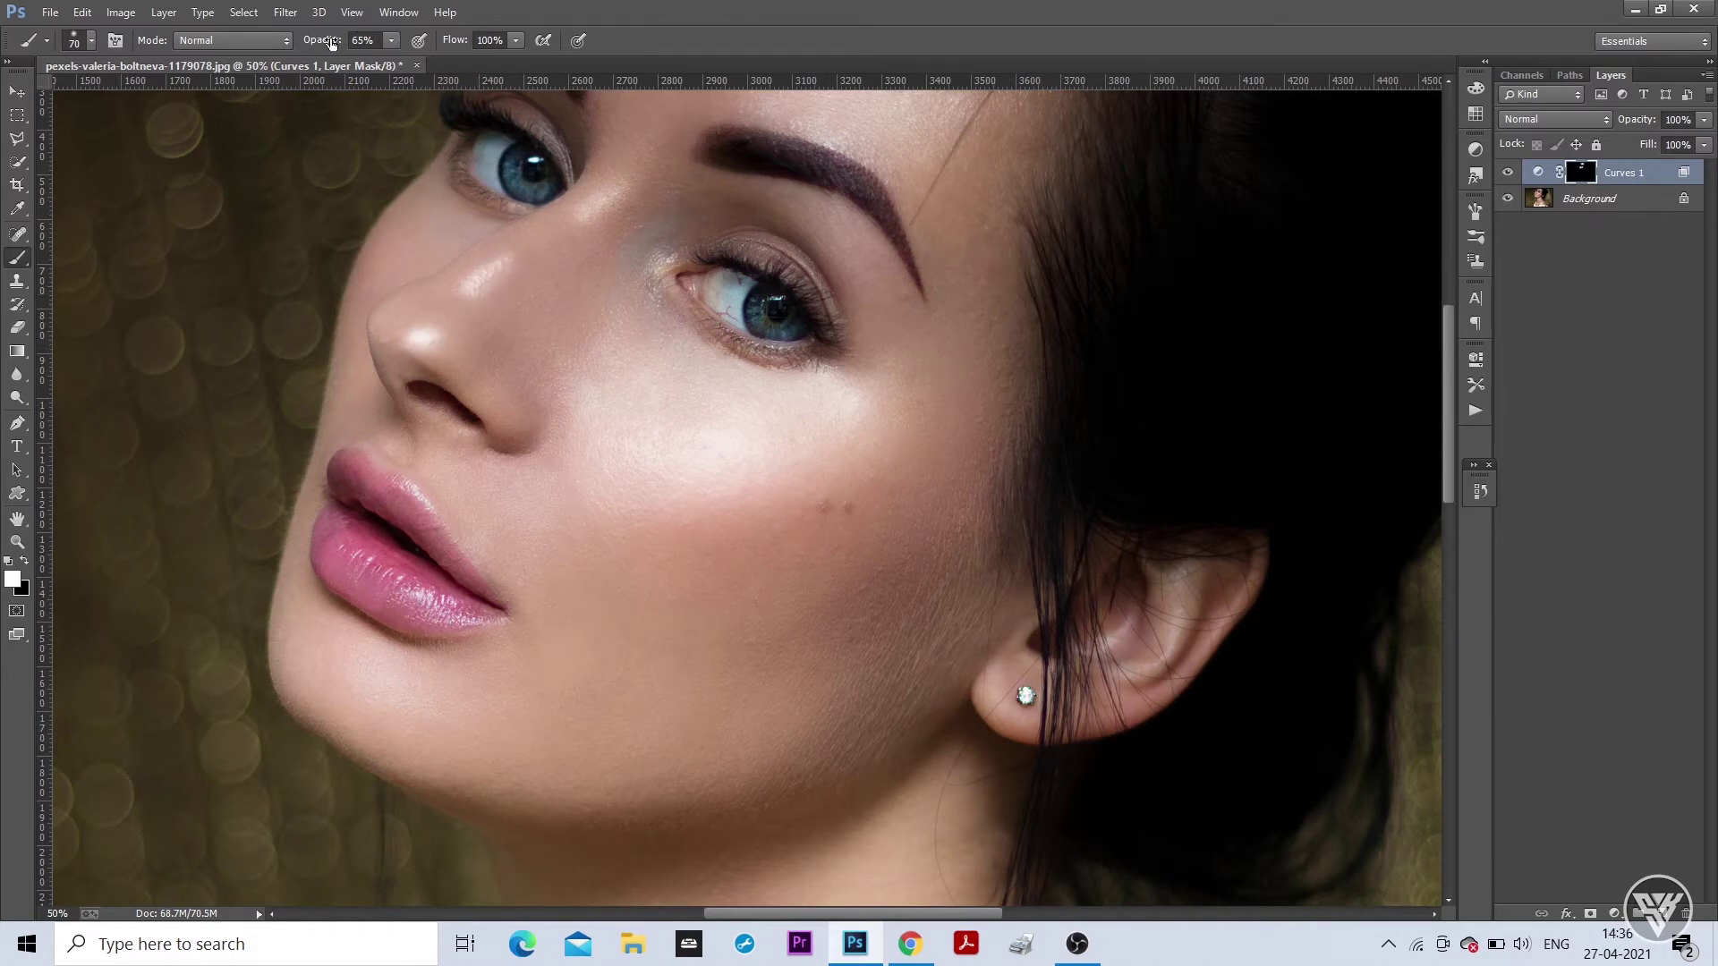
pyautogui.moveTo(331, 43); pyautogui.dragTo(313, 45)
pyautogui.press(']')
pyautogui.press(']')
pyautogui.moveTo(420, 340); pyautogui.dragTo(383, 314)
# Brighten the upper and lower lip highlights and the cheek-to-chin area, then zoom out
pyautogui.press(']')
pyautogui.press(']')
pyautogui.press(']')
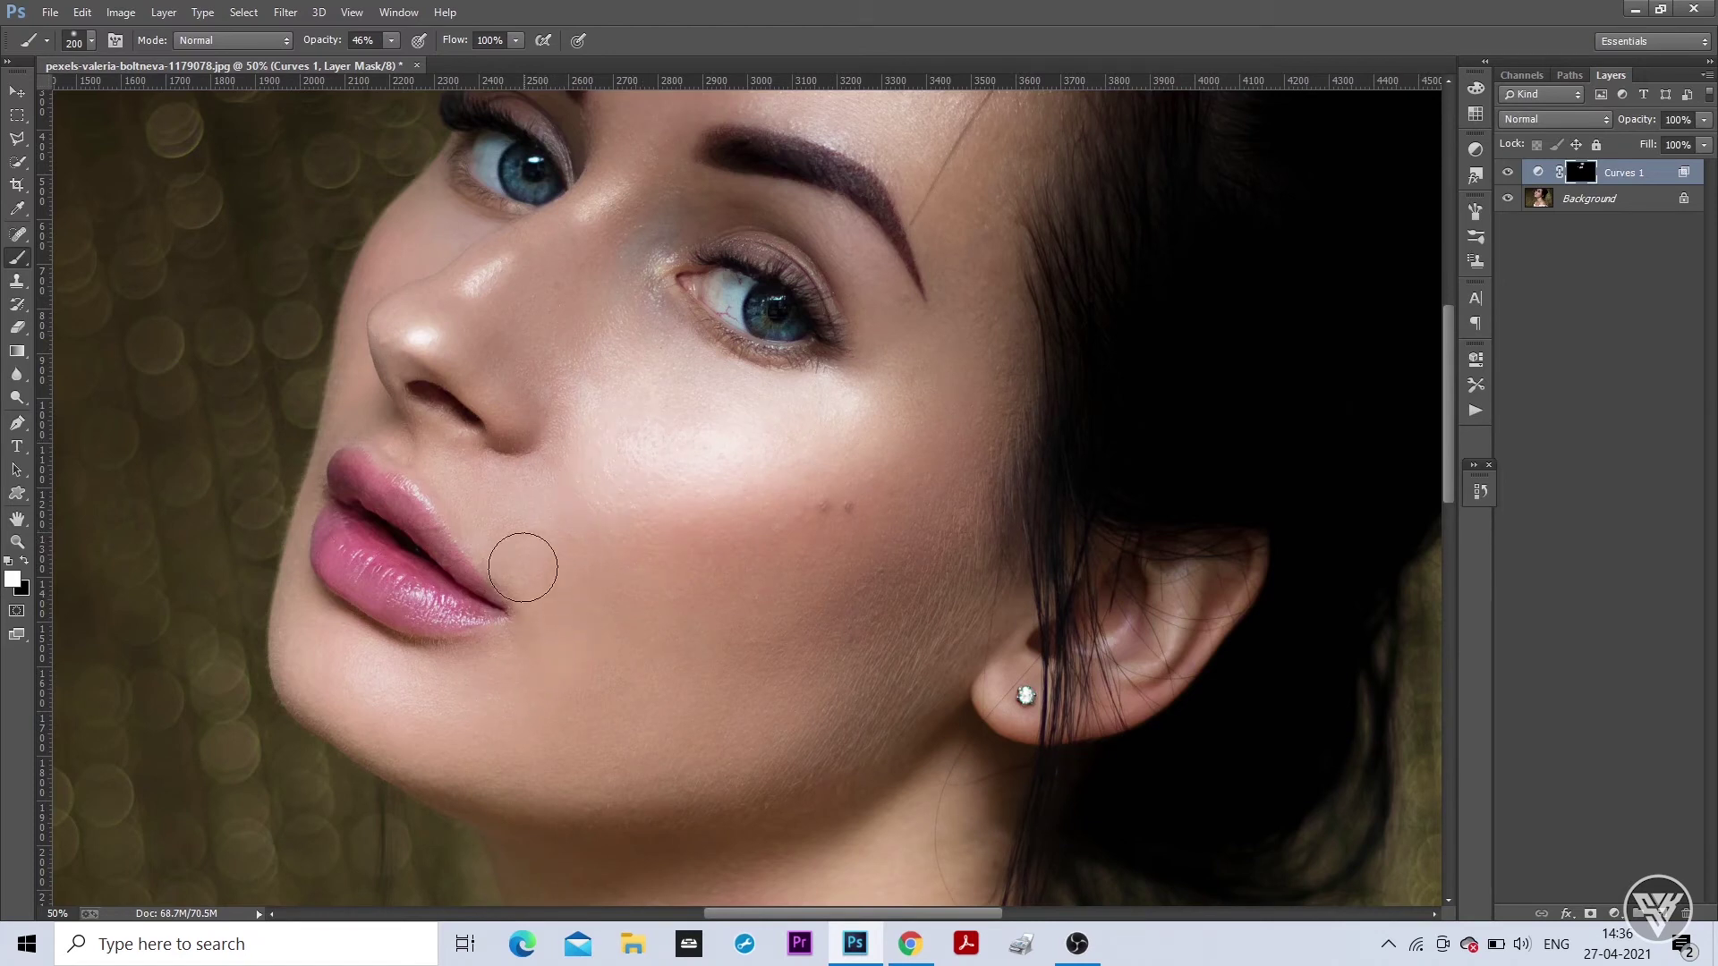
pyautogui.press('[')
pyautogui.press('[')
pyautogui.press('[')
pyautogui.press('[')
pyautogui.press('[')
pyautogui.moveTo(405, 486); pyautogui.dragTo(432, 519)
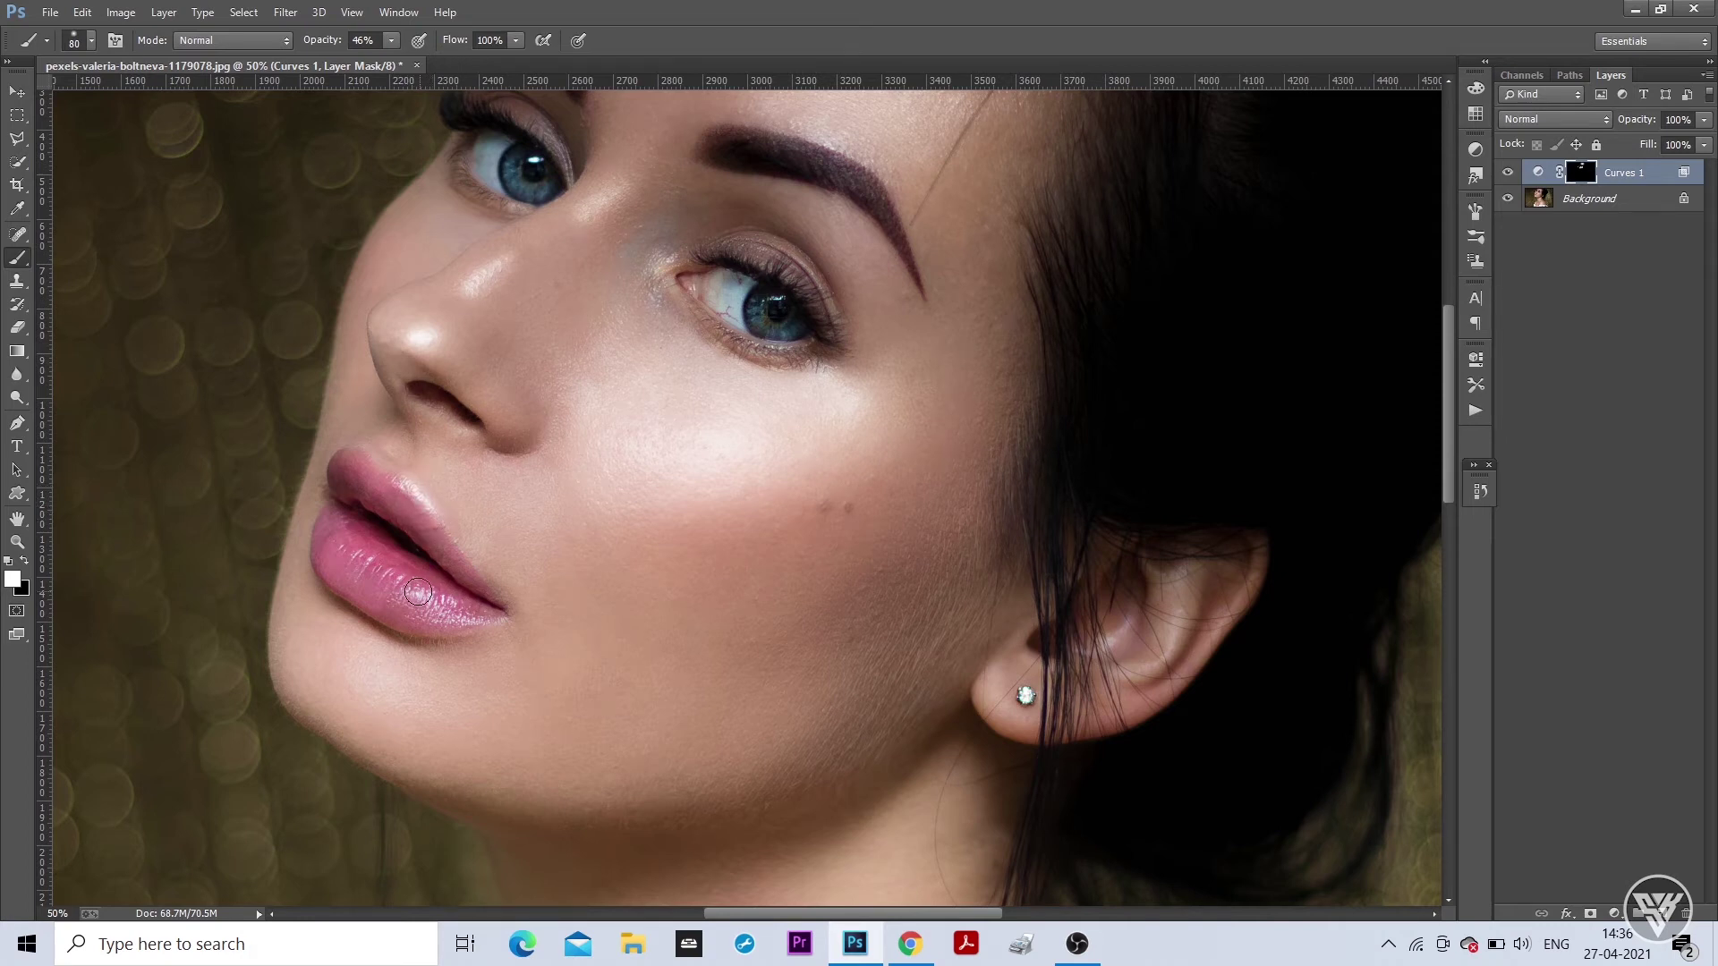
pyautogui.moveTo(418, 592)
pyautogui.mouseDown()
pyautogui.moveTo(457, 606)
pyautogui.moveTo(397, 579)
pyautogui.mouseUp()
pyautogui.moveTo(438, 729); pyautogui.dragTo(363, 671)
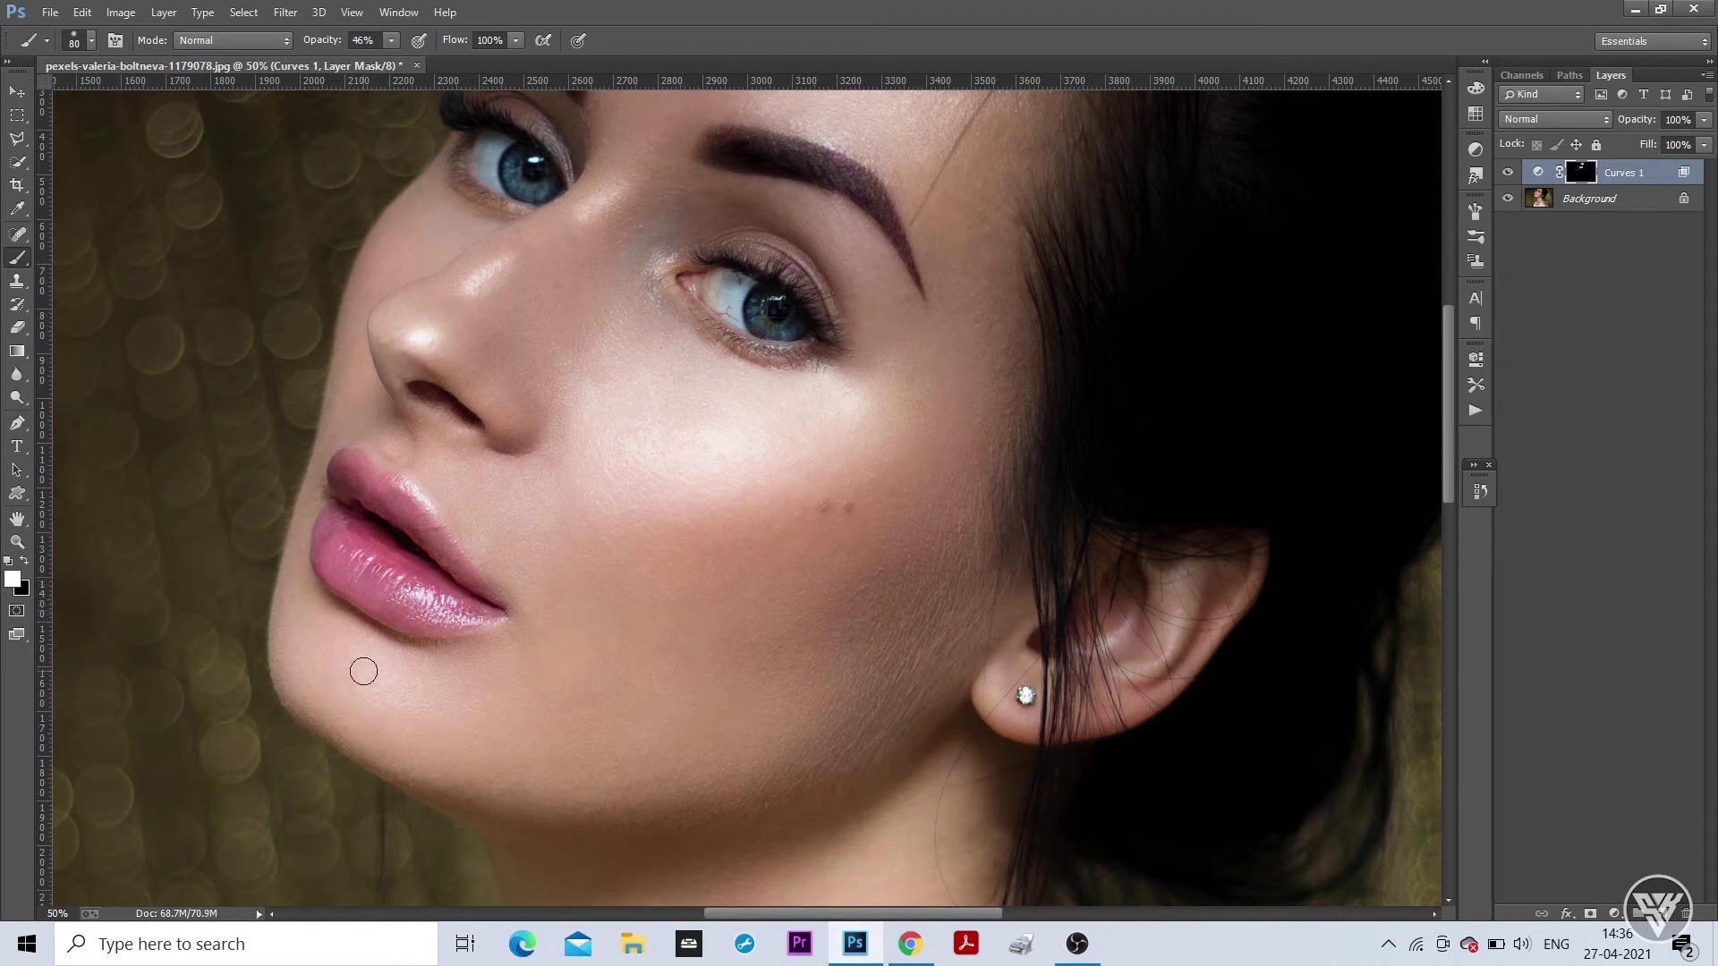
pyautogui.press(']')
pyautogui.press(']')
pyautogui.press(']')
pyautogui.press(']')
pyautogui.moveTo(364, 679)
pyautogui.mouseDown()
pyautogui.moveTo(356, 633)
pyautogui.moveTo(337, 627)
pyautogui.moveTo(403, 697)
pyautogui.moveTo(333, 674)
pyautogui.moveTo(387, 778)
pyautogui.mouseUp()
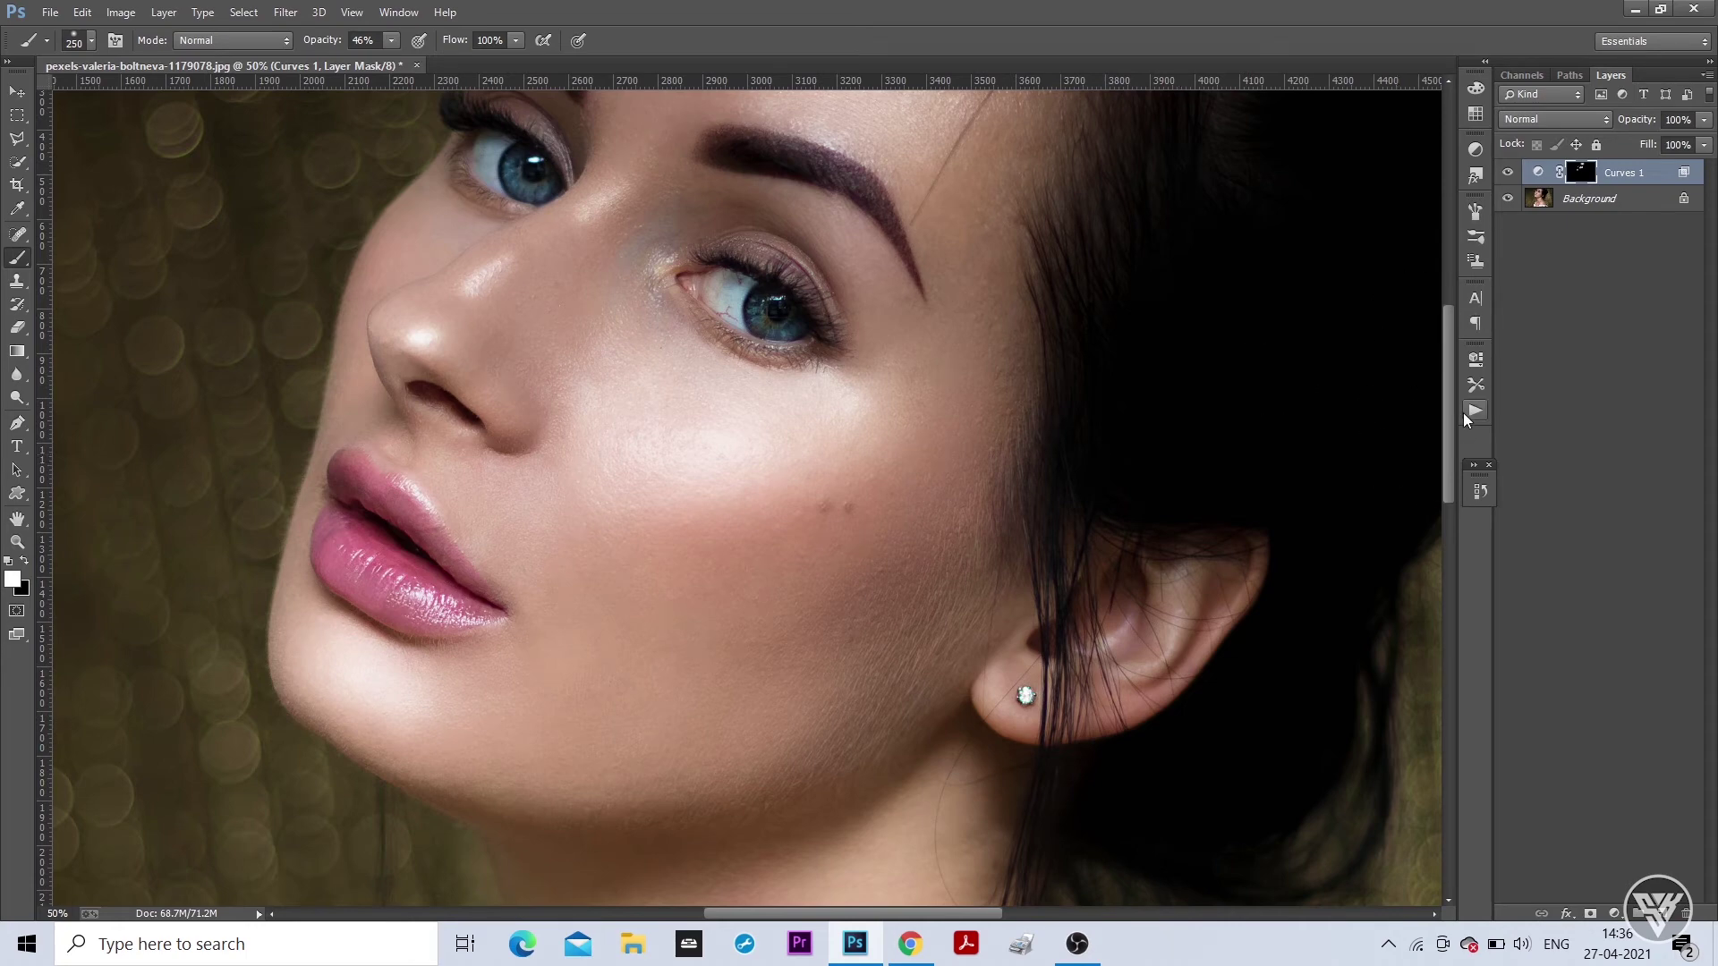
pyautogui.hotkey('ctrl', '-')
# Brighten the shoulder highlight with a large brush and paint a band down the neck to the collarbone
pyautogui.moveTo(1453, 328); pyautogui.dragTo(1448, 467)
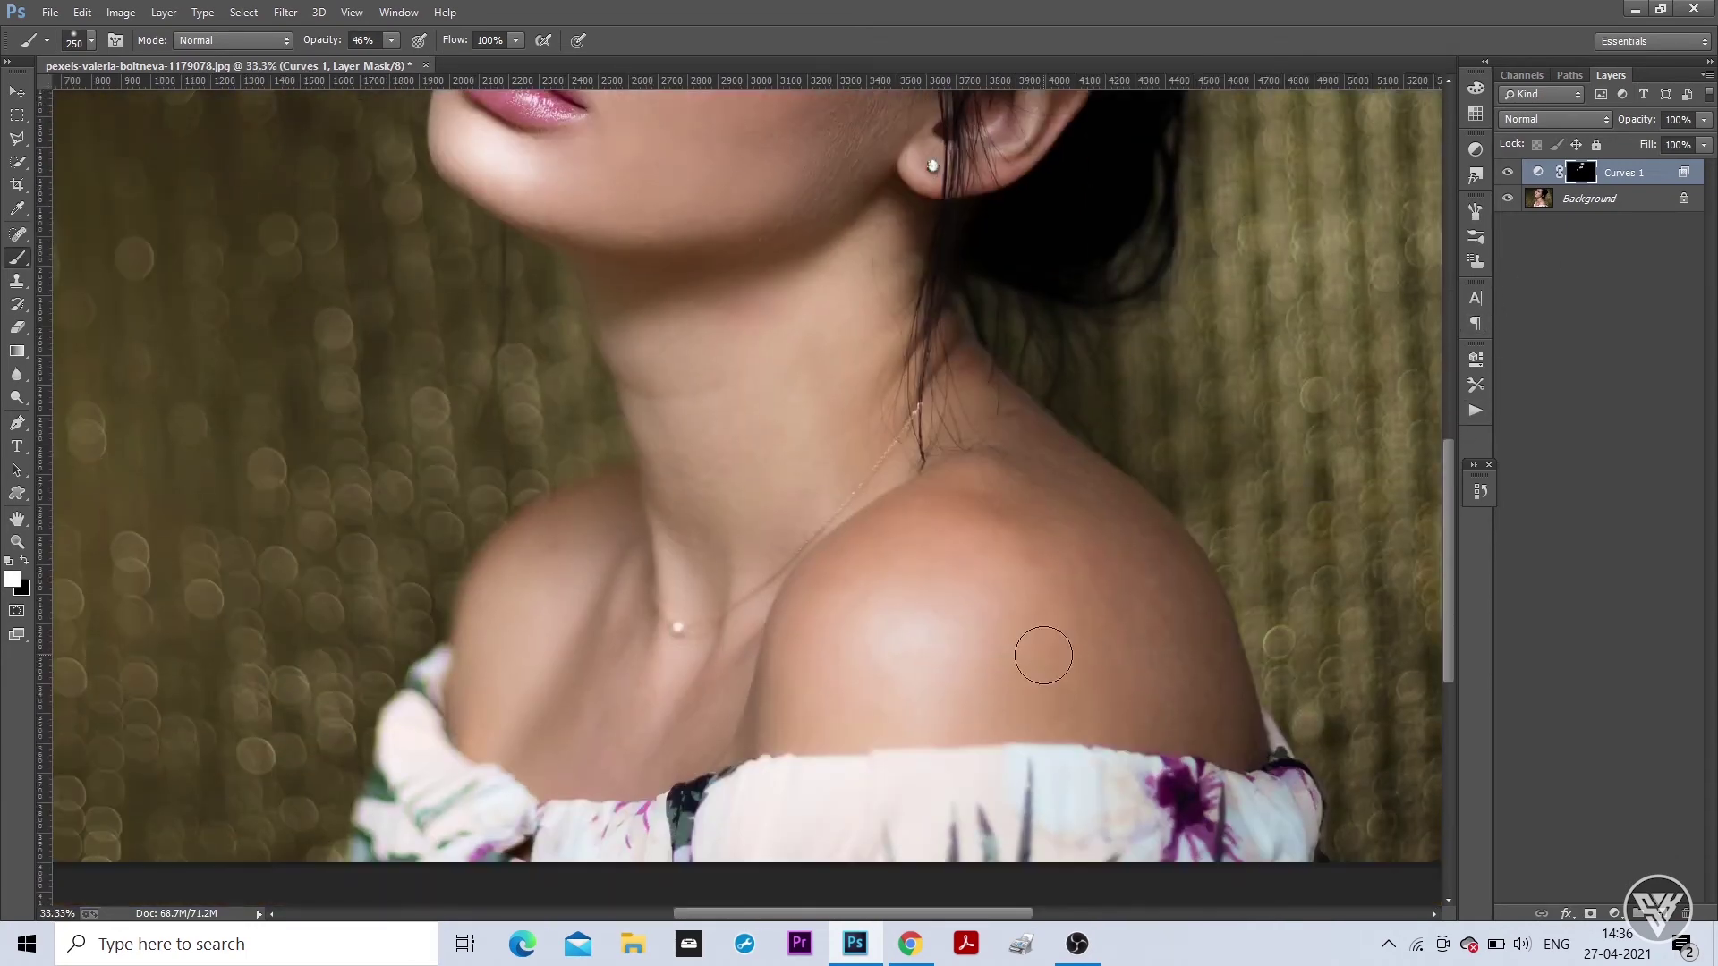
pyautogui.press(']')
pyautogui.press(']')
pyautogui.press(']')
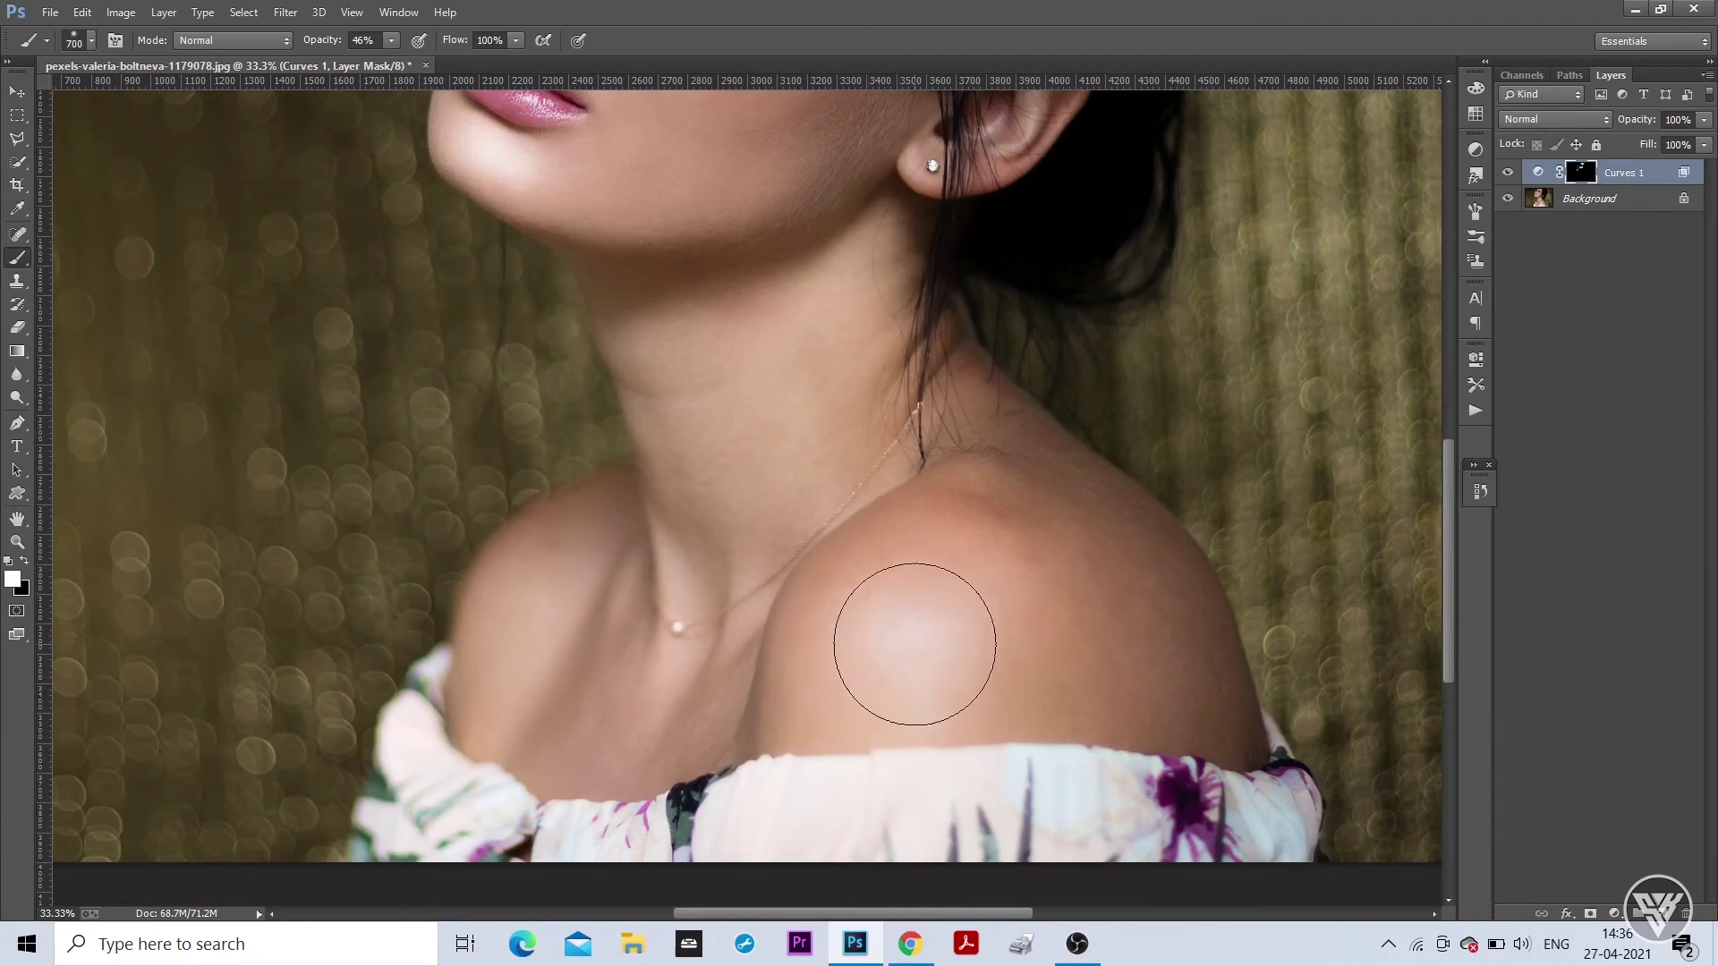
pyautogui.press(']')
pyautogui.press('[')
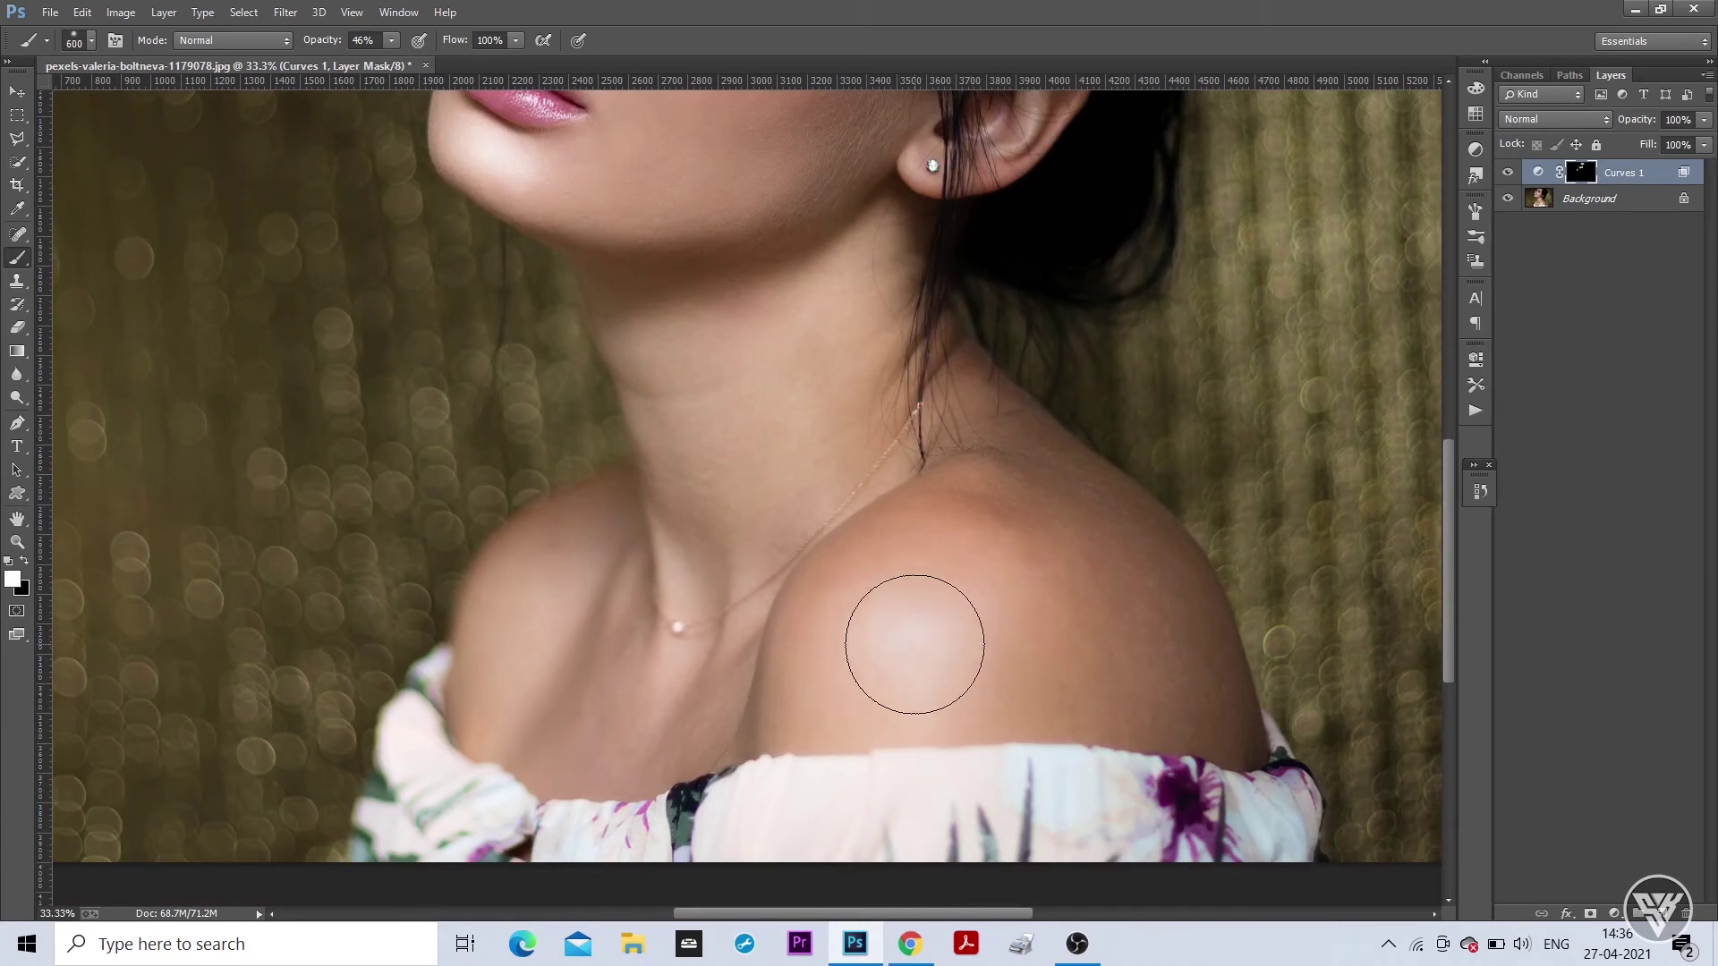
pyautogui.press(']')
pyautogui.press(']')
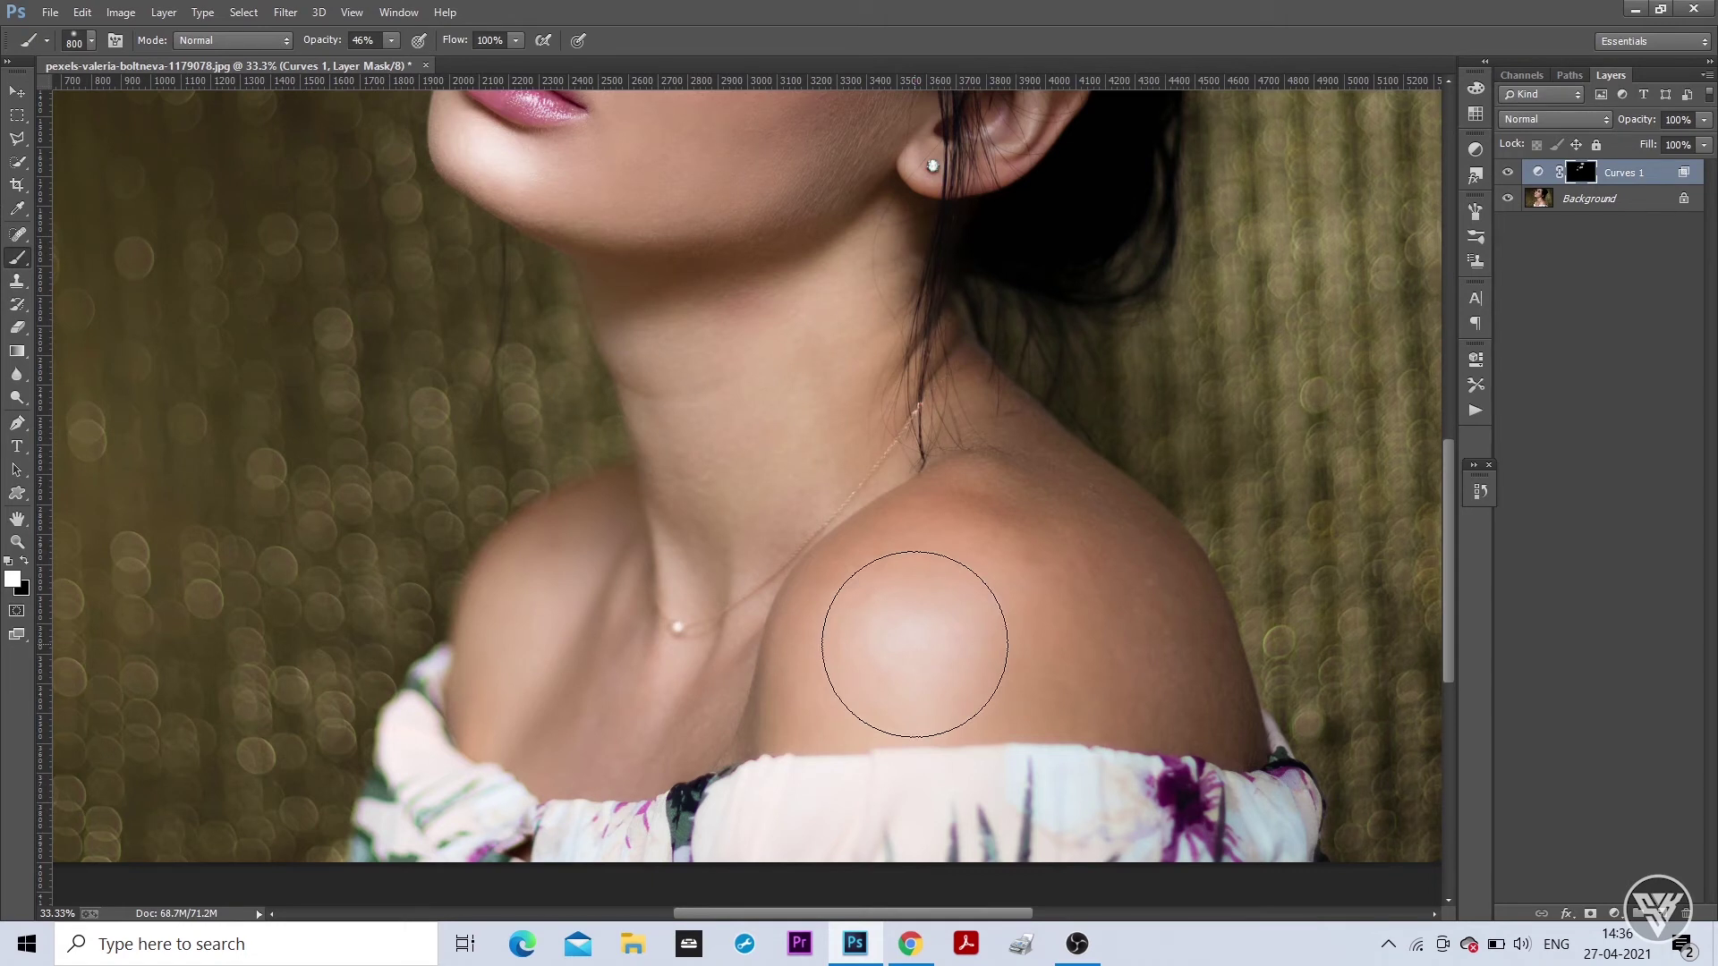
pyautogui.click(915, 644)
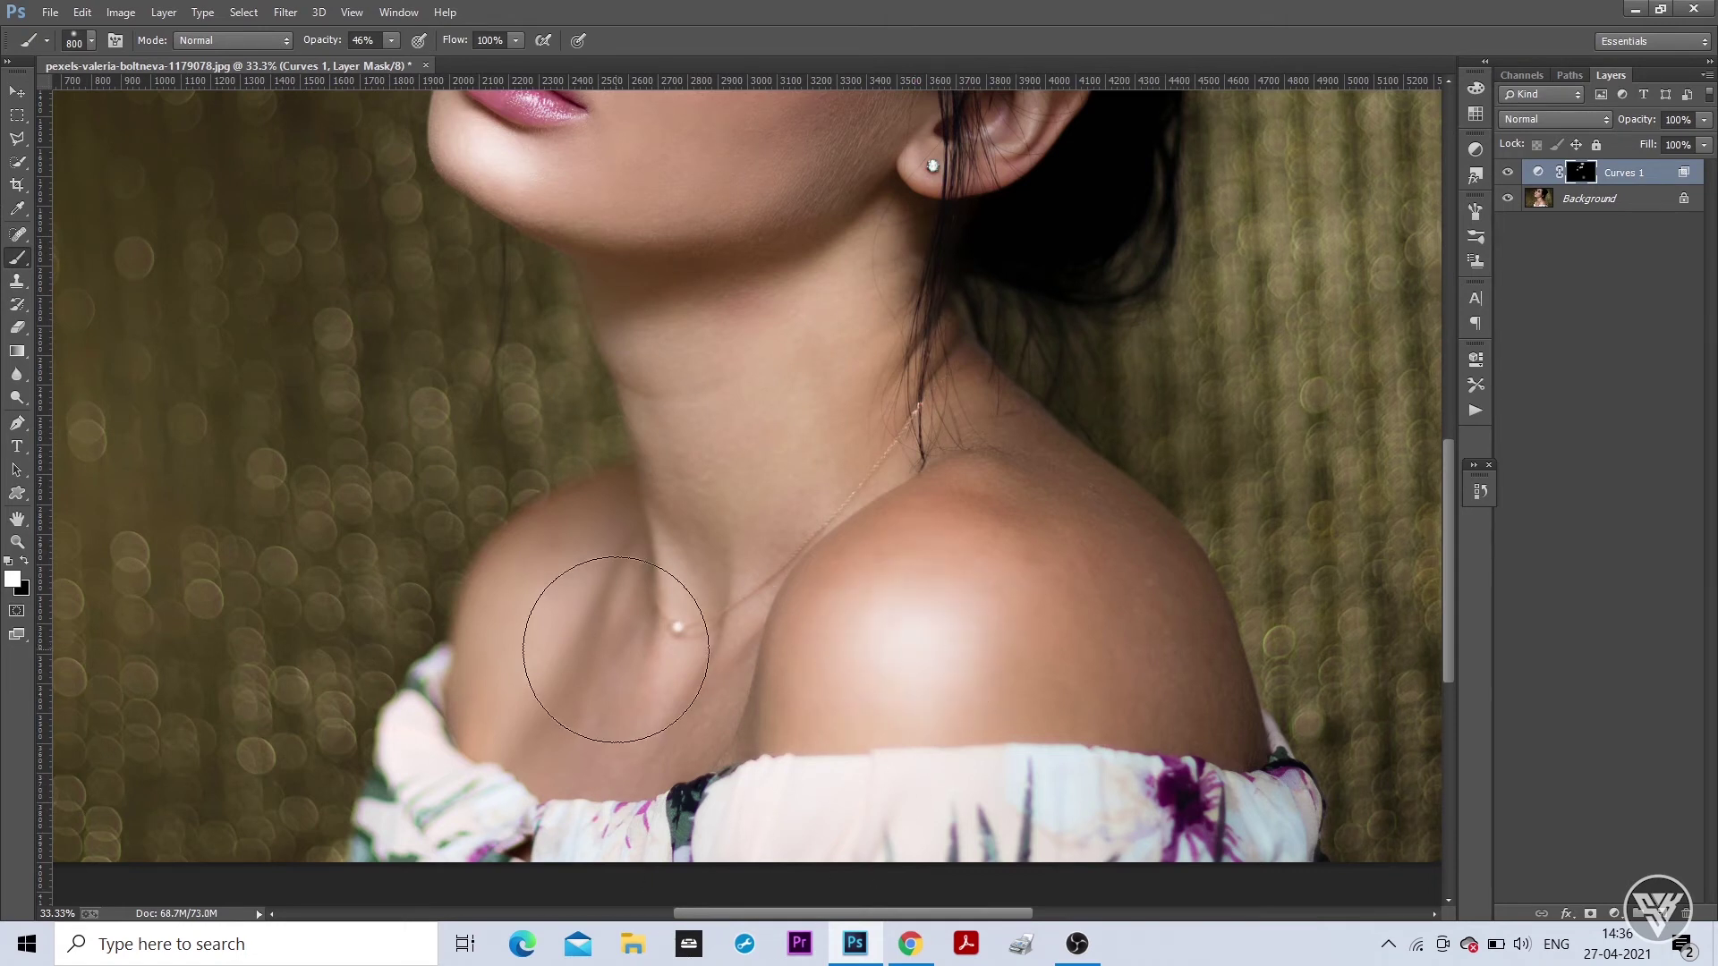
pyautogui.press('[')
pyautogui.press('[')
pyautogui.press('[')
pyautogui.moveTo(680, 536); pyautogui.dragTo(670, 676)
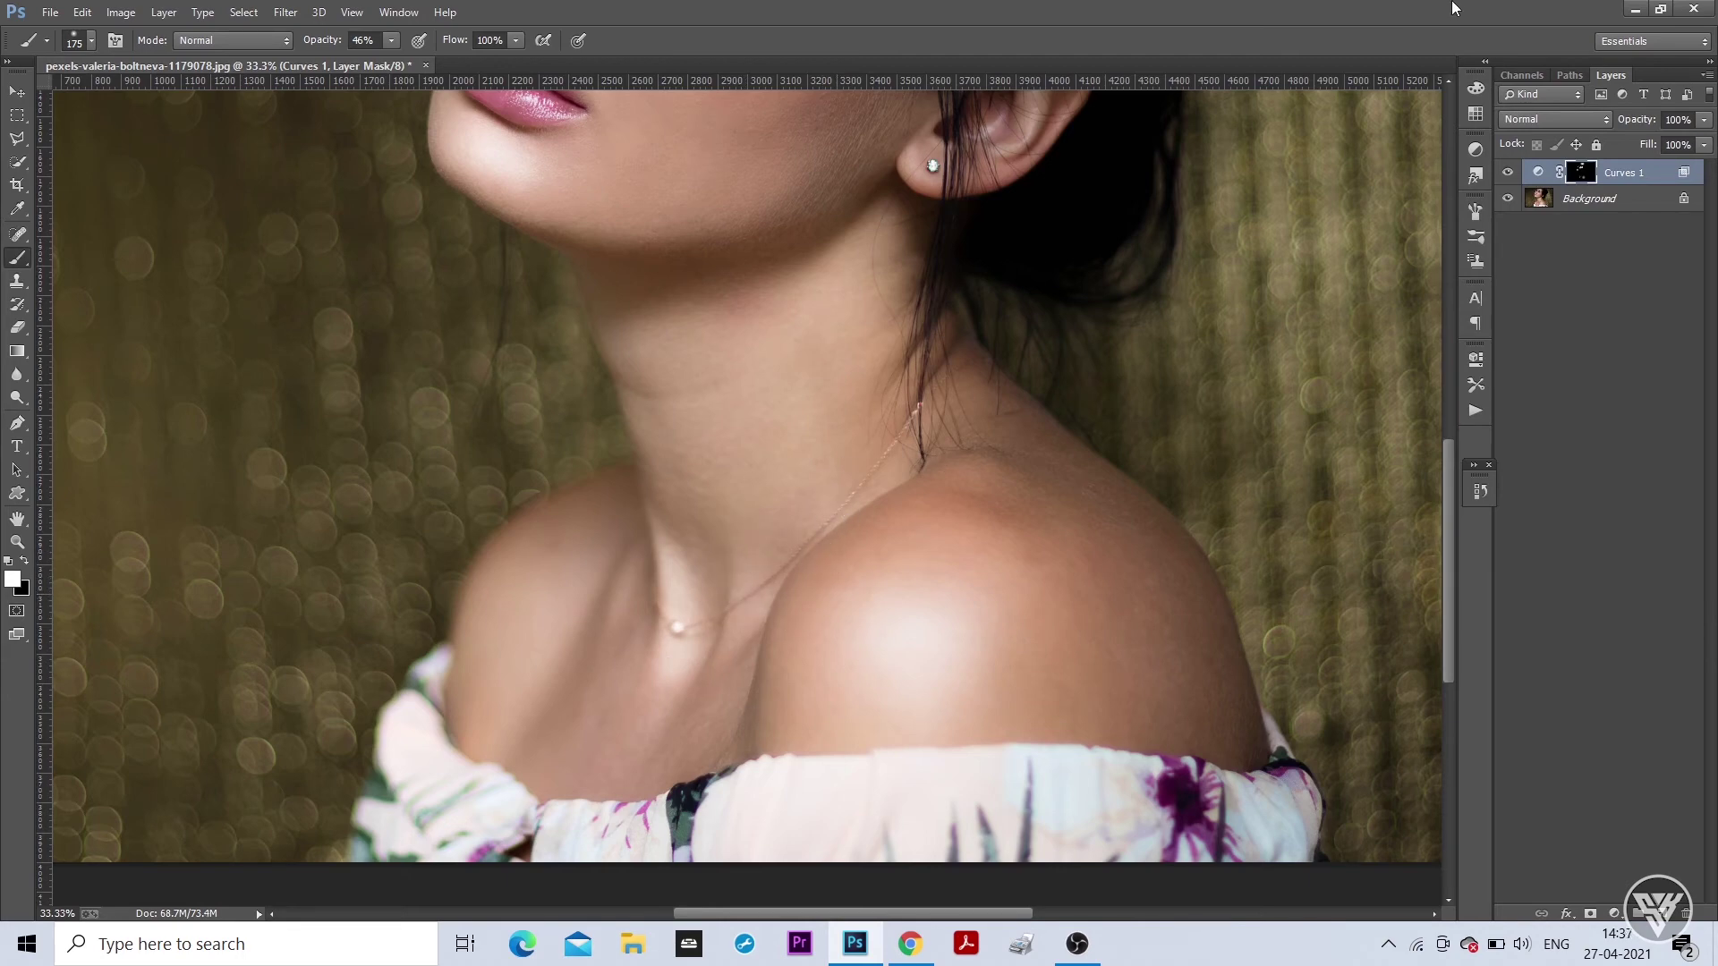
pyautogui.hotkey('ctrl', '-')
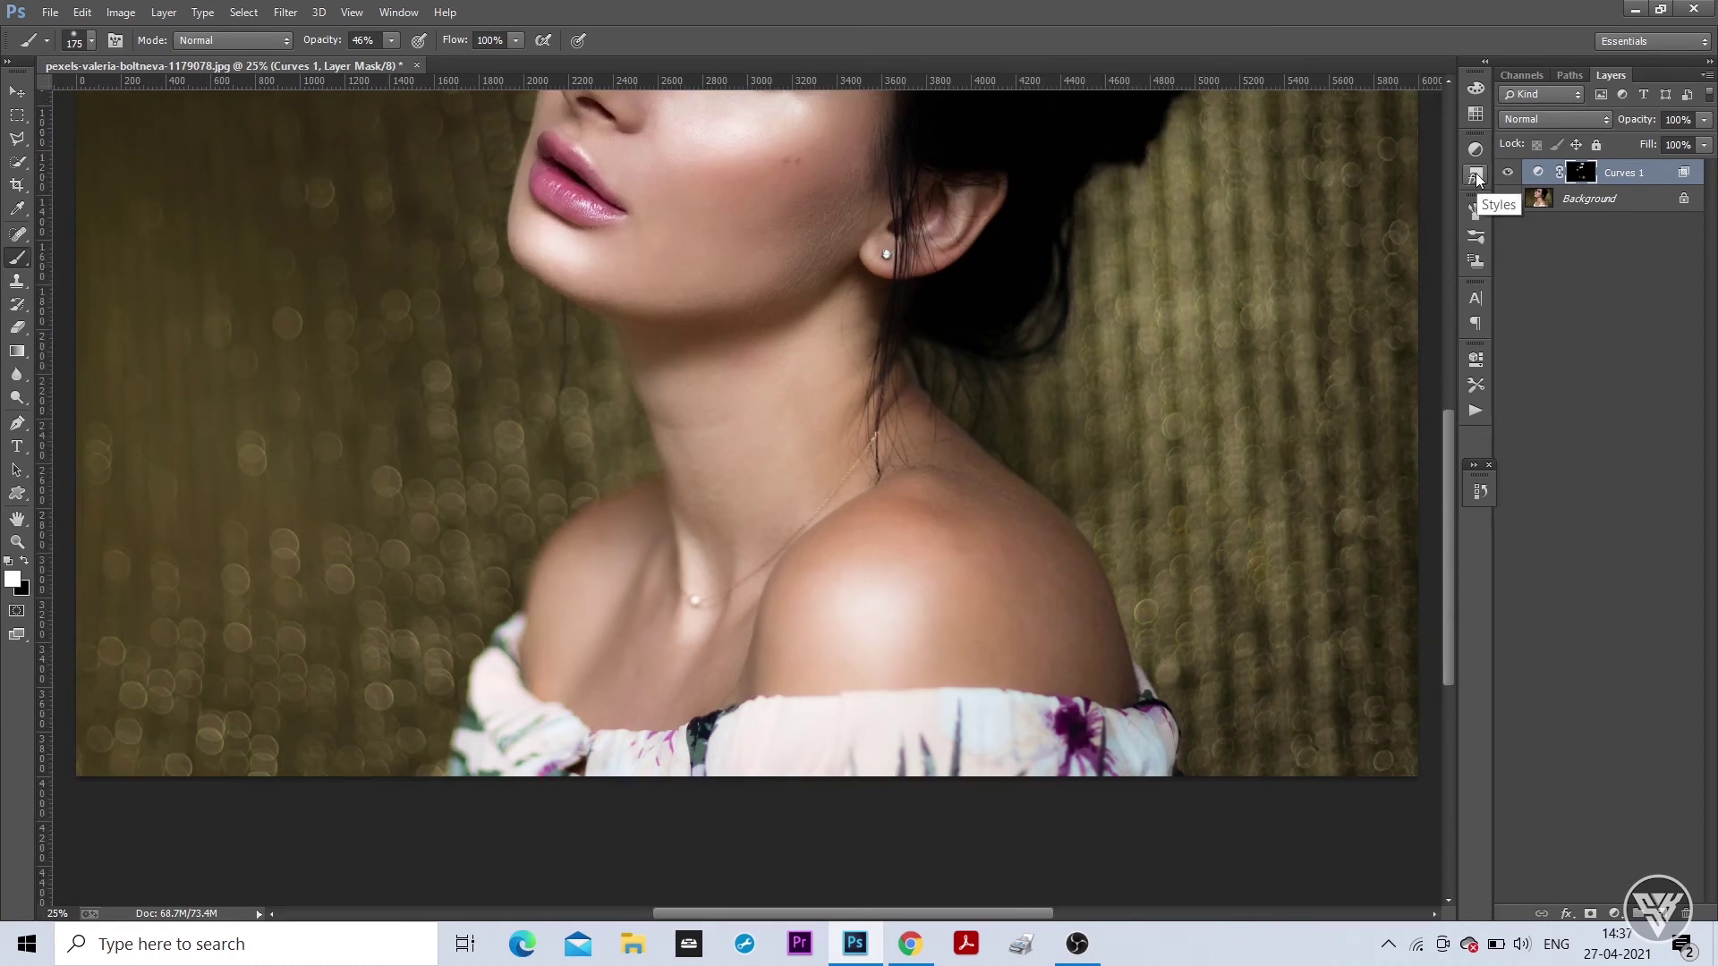
# Fit the photo on screen and toggle Curves 1 off and on to compare
pyautogui.hotkey('ctrl', '0')
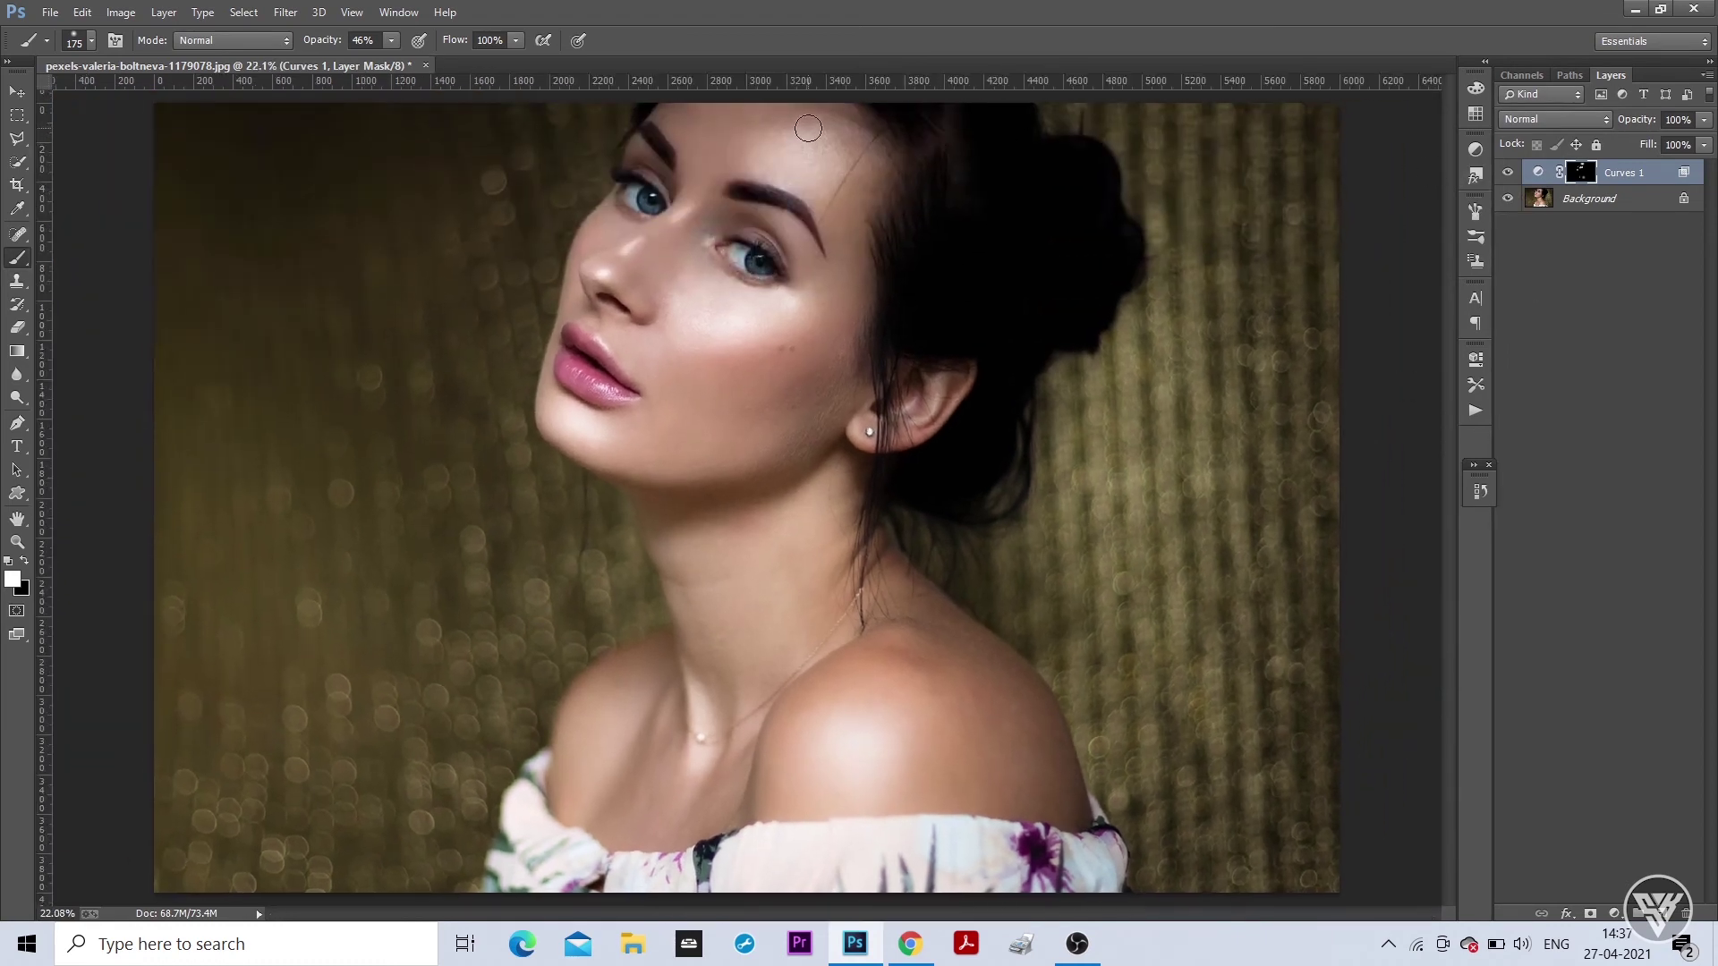
pyautogui.click(1508, 173)
pyautogui.click(1509, 173)
pyautogui.click(1508, 173)
# Lower the Curves 1 layer opacity to 65%
pyautogui.click(1681, 120)
pyautogui.write('65')
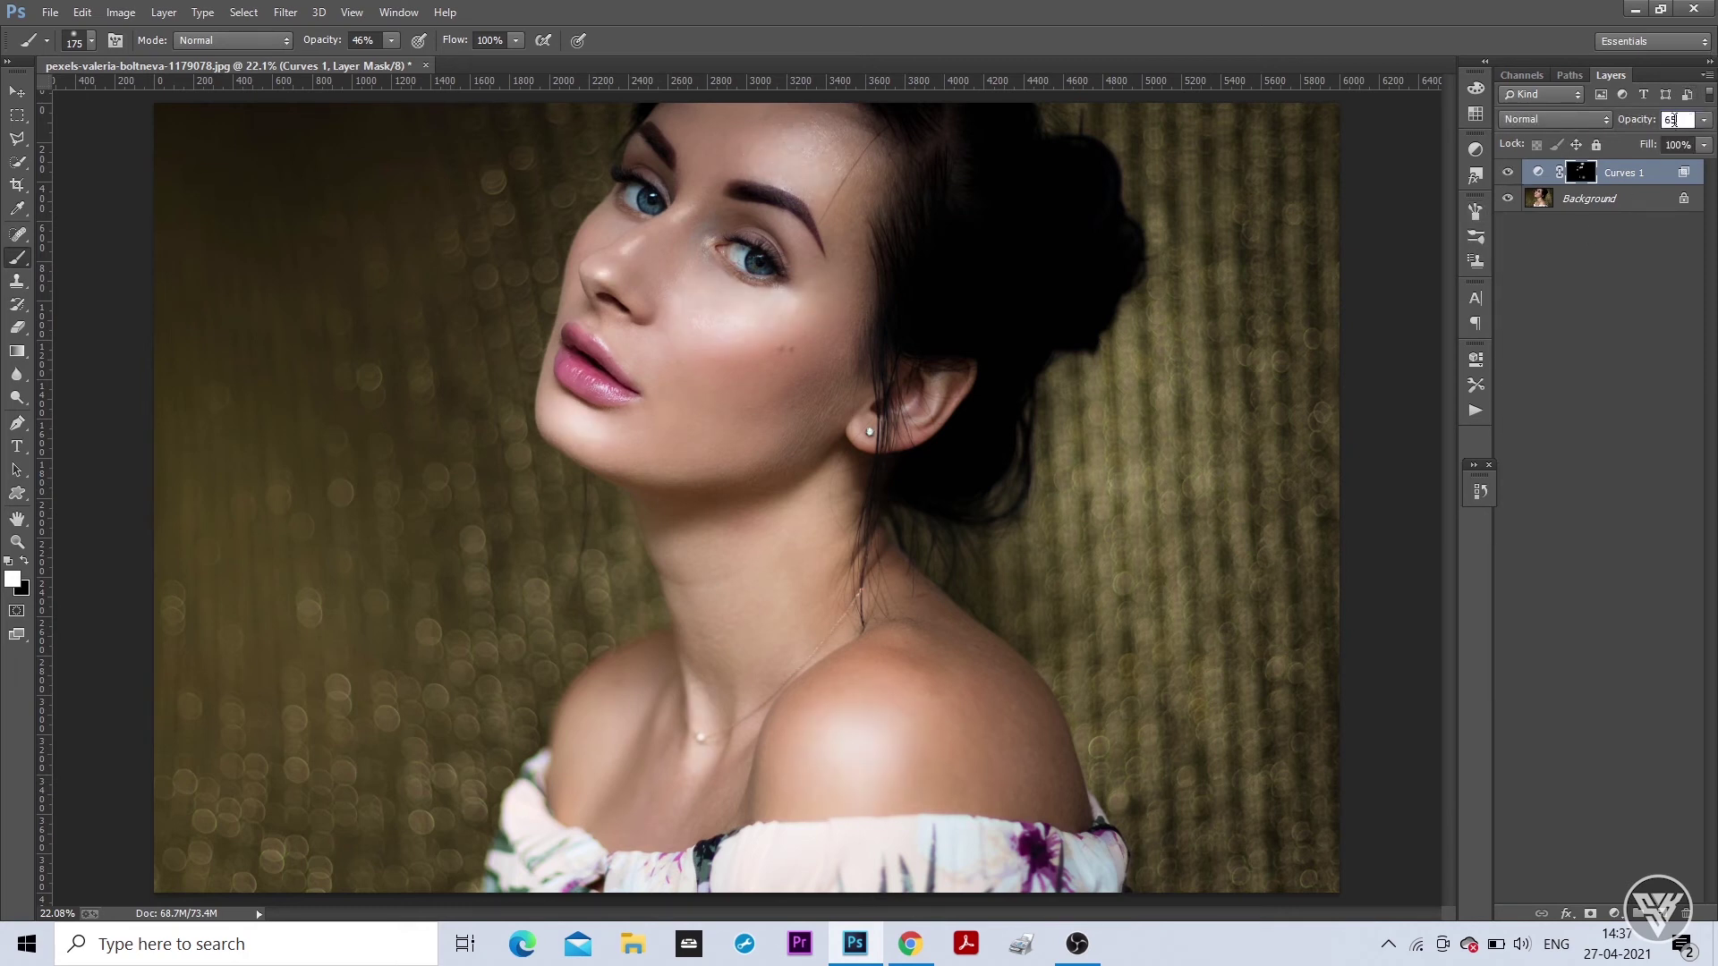
pyautogui.press('Return')
# Retune Curves 1's Blend If underlying split to 156/202 with white at 255, and confirm
pyautogui.click(1509, 173)
pyautogui.click(1508, 173)
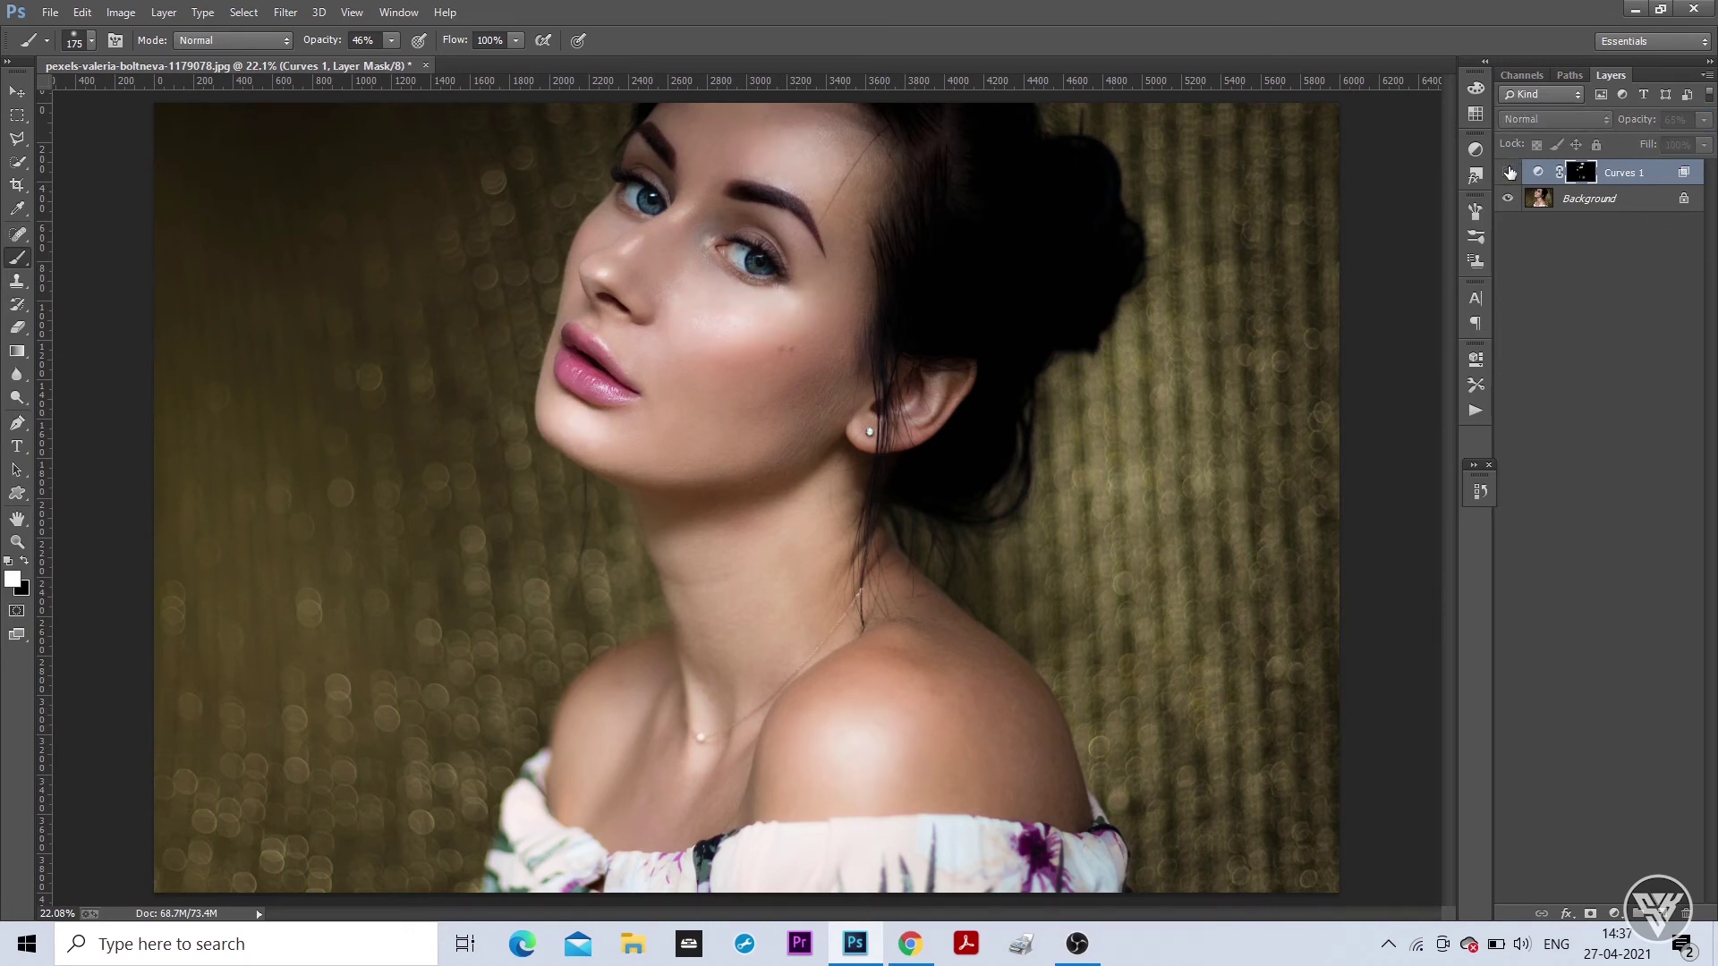
pyautogui.doubleClick(1686, 179)
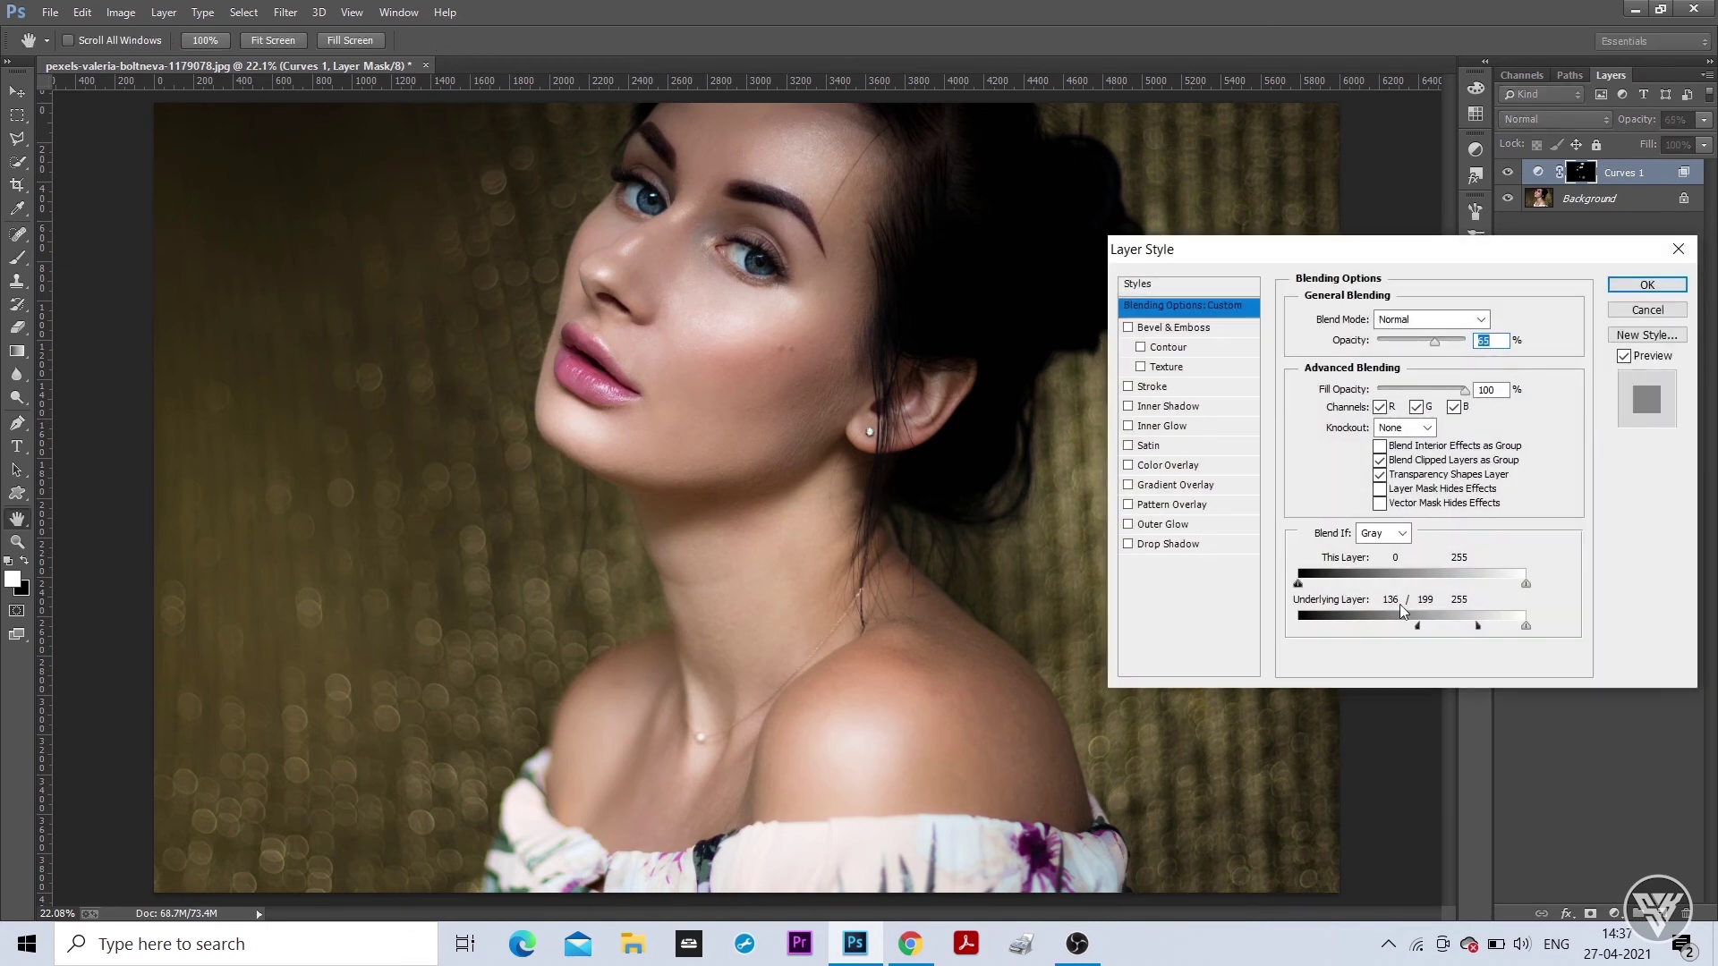
pyautogui.moveTo(1423, 631); pyautogui.dragTo(1343, 627)
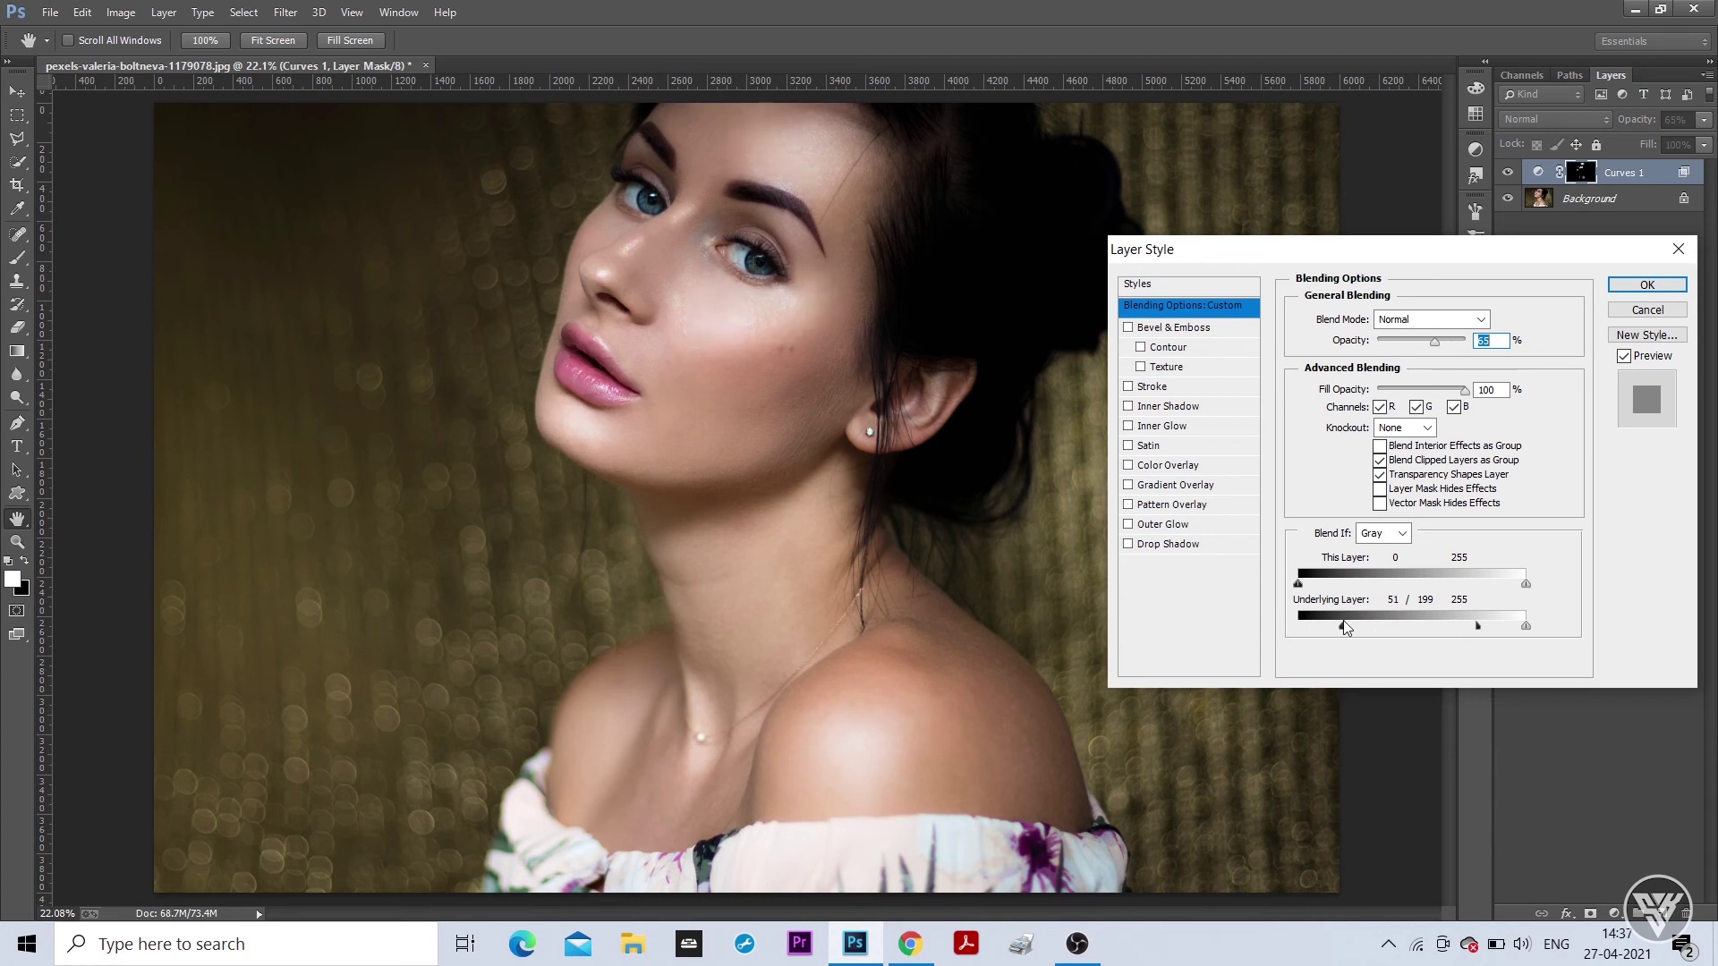
pyautogui.moveTo(1304, 626); pyautogui.dragTo(1349, 626)
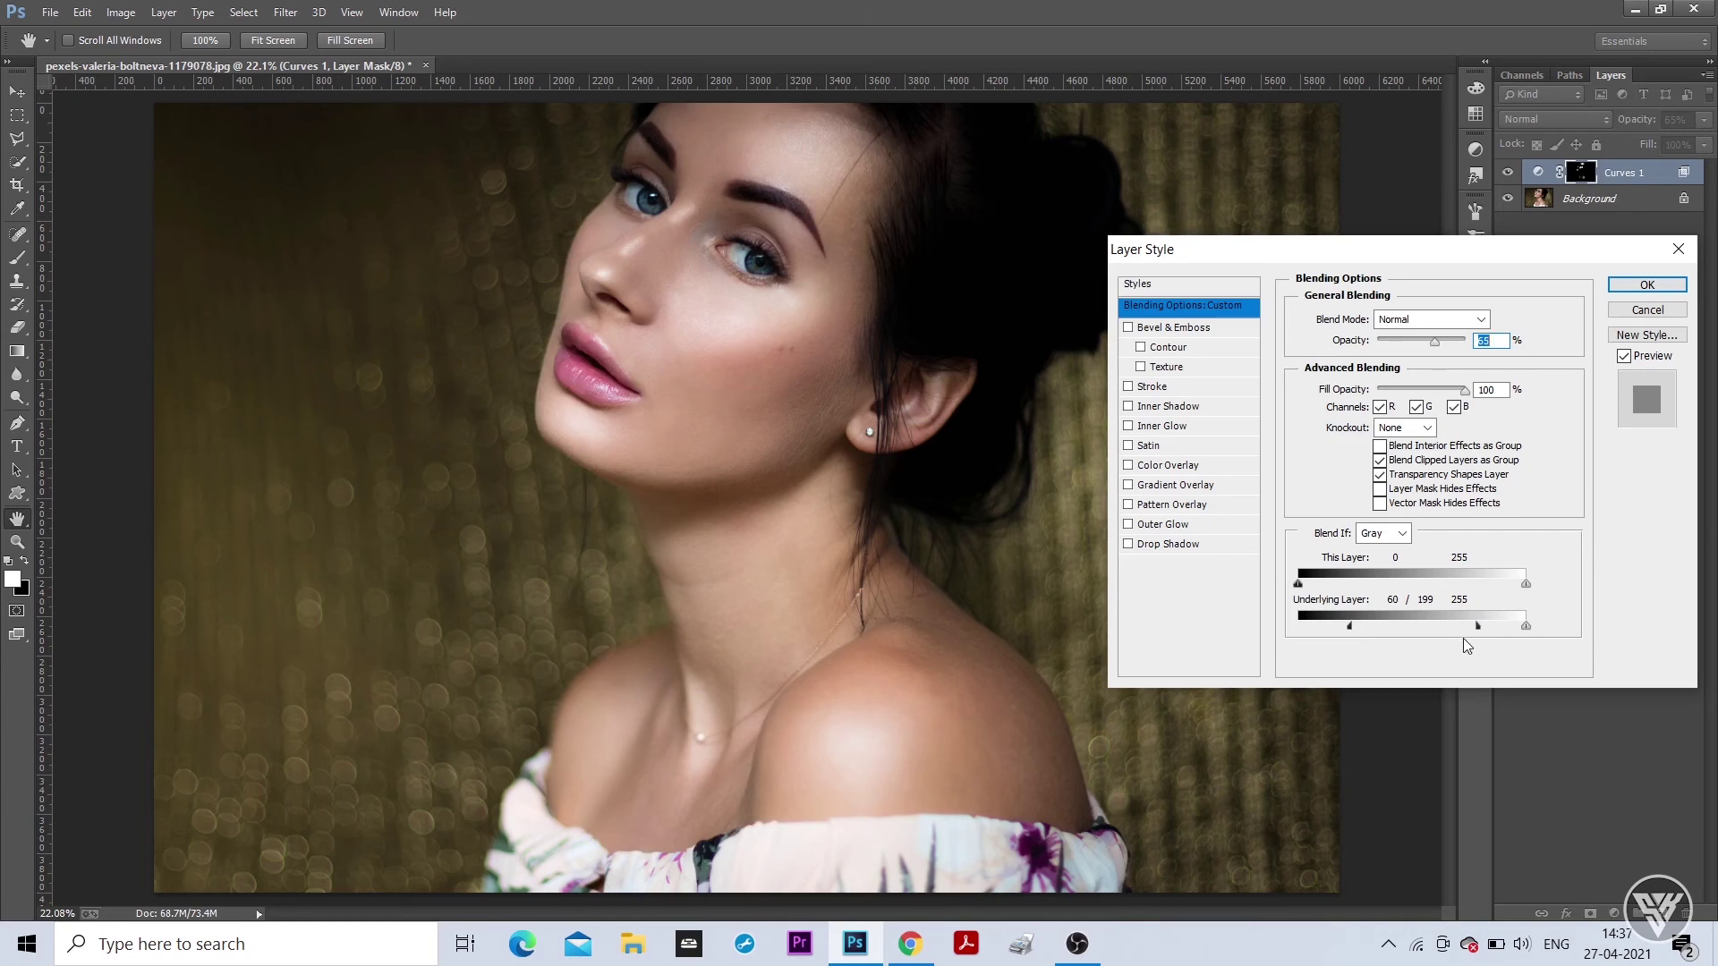
pyautogui.moveTo(1482, 630)
pyautogui.mouseDown()
pyautogui.moveTo(1400, 633)
pyautogui.moveTo(1518, 621)
pyautogui.moveTo(1500, 623)
pyautogui.mouseUp()
pyautogui.moveTo(1351, 627)
pyautogui.mouseDown()
pyautogui.moveTo(1452, 624)
pyautogui.moveTo(1421, 630)
pyautogui.moveTo(1437, 630)
pyautogui.mouseUp()
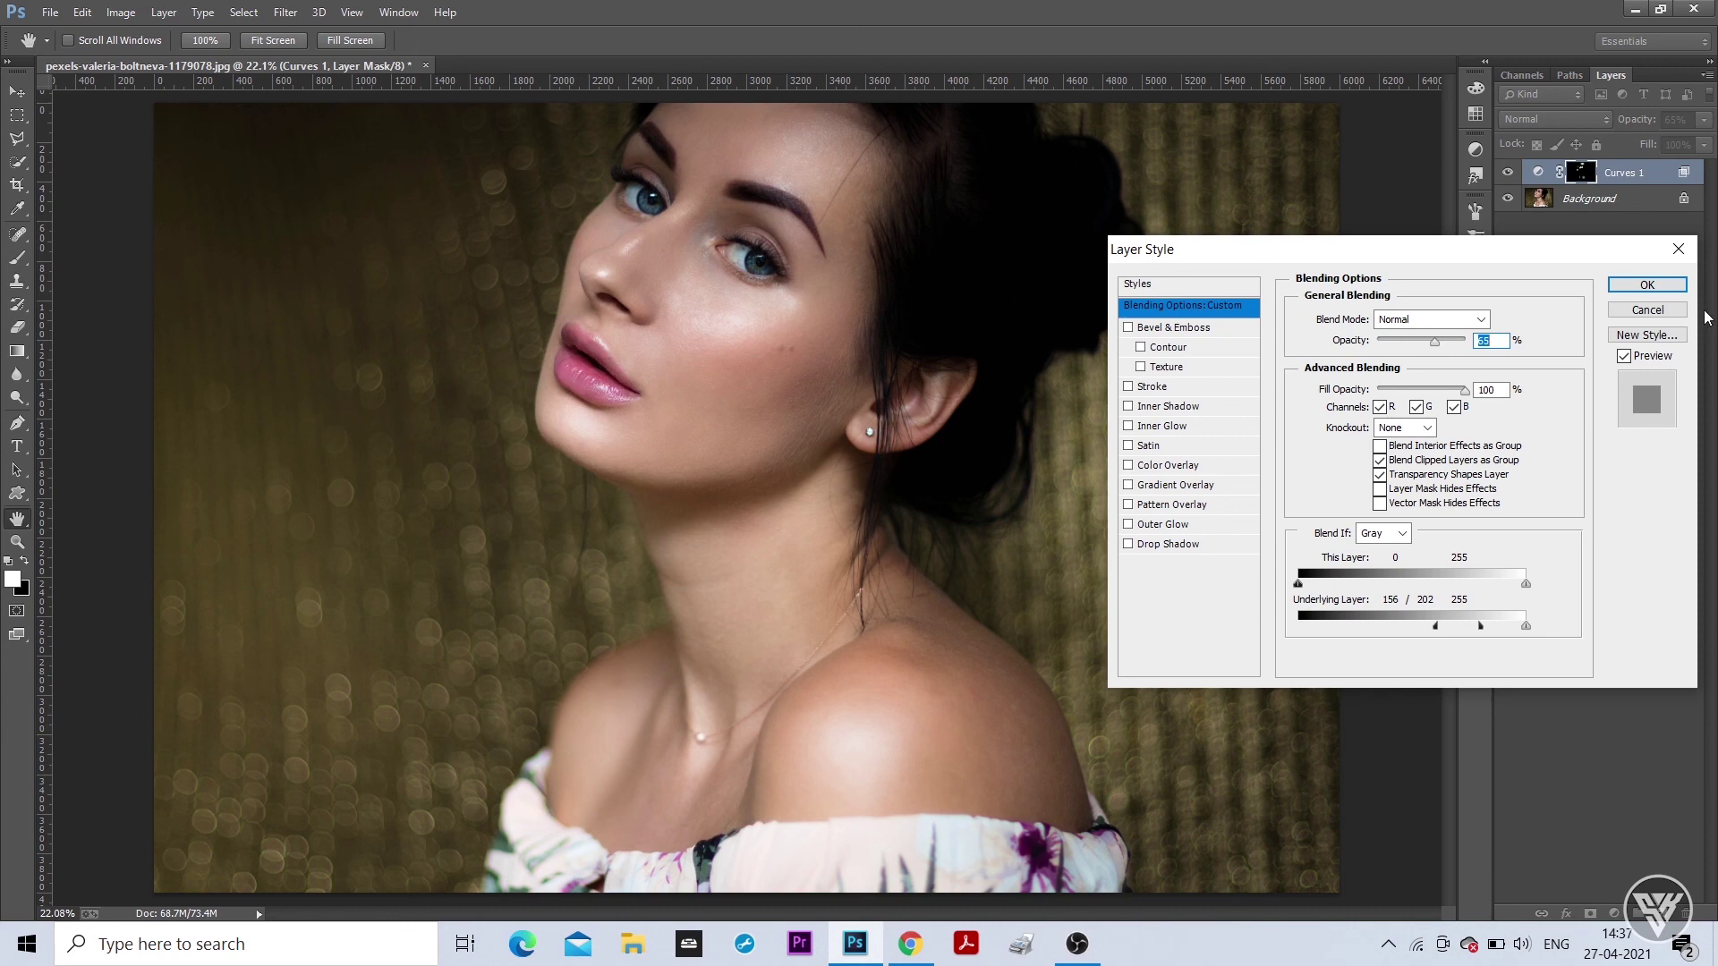
pyautogui.click(1647, 285)
pyautogui.press('b')
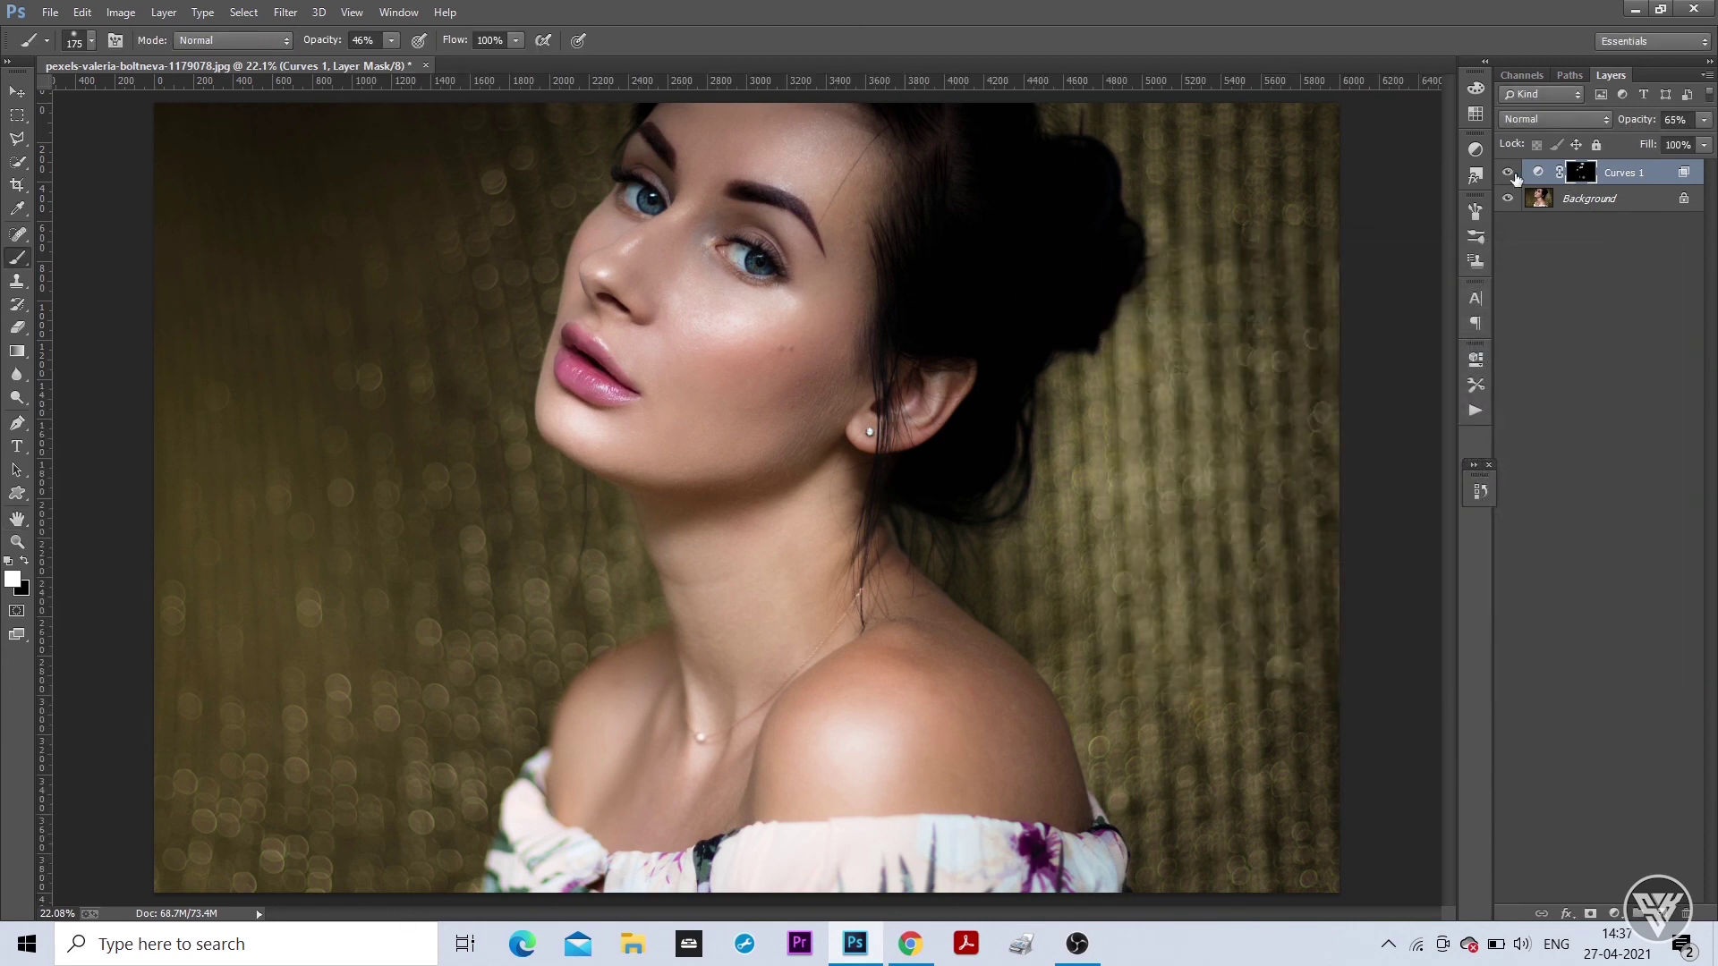
pyautogui.click(1511, 175)
pyautogui.click(1508, 173)
pyautogui.click(1509, 173)
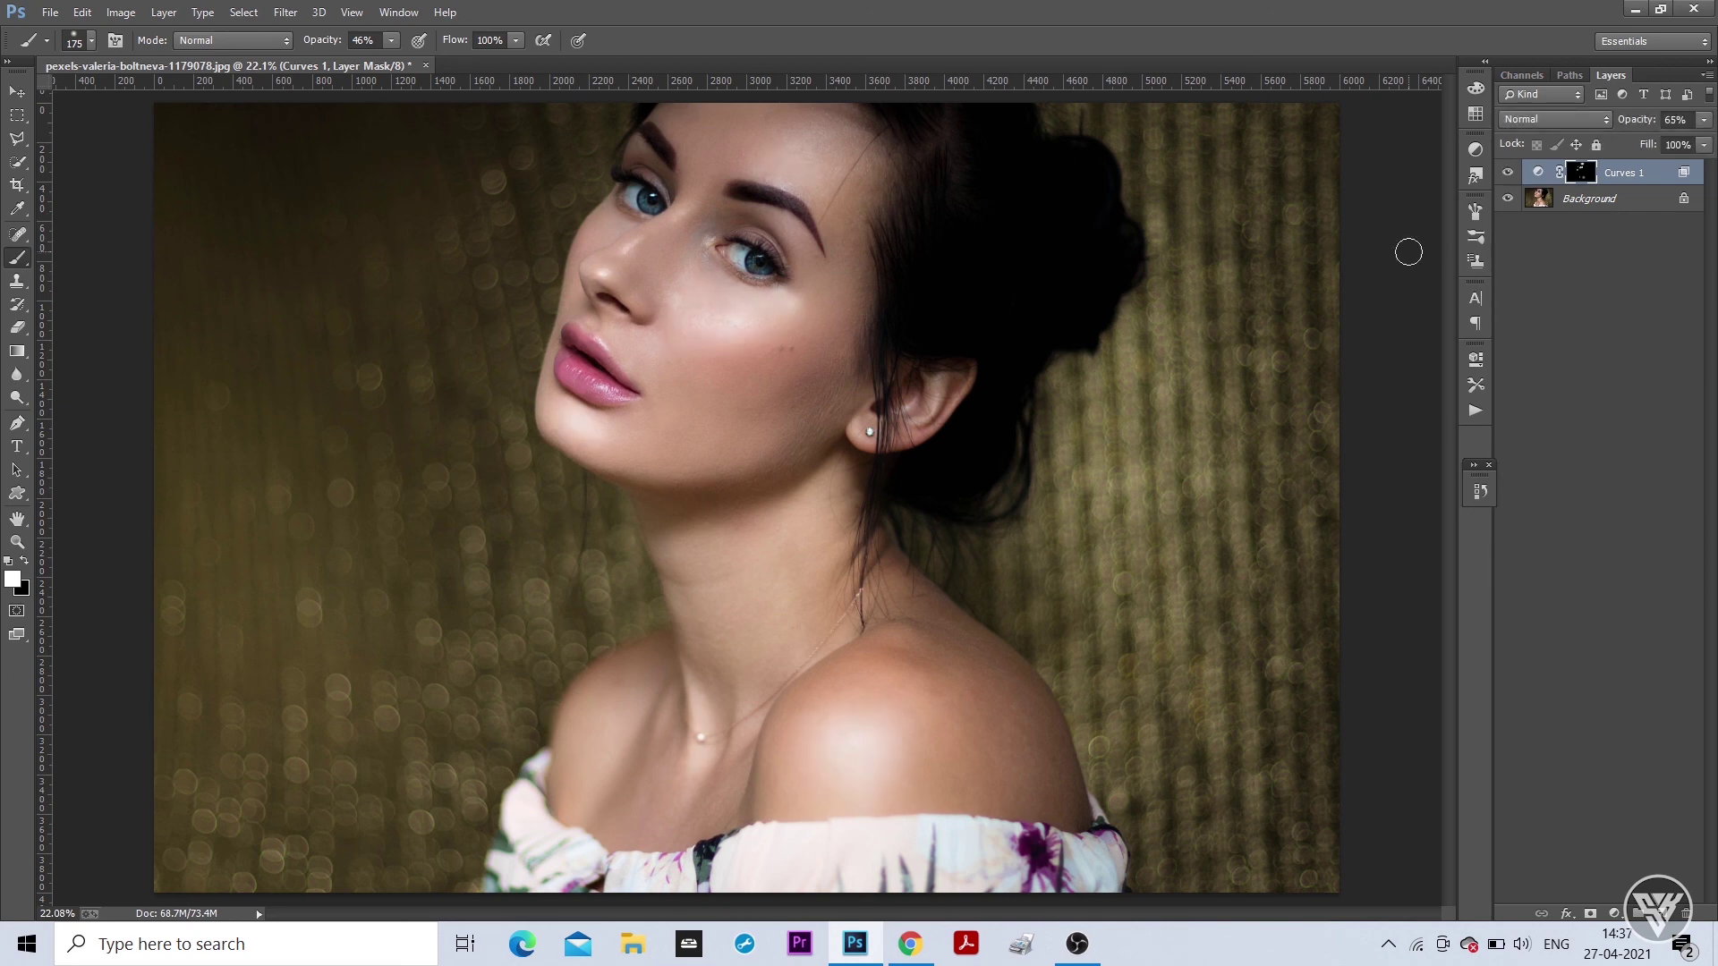